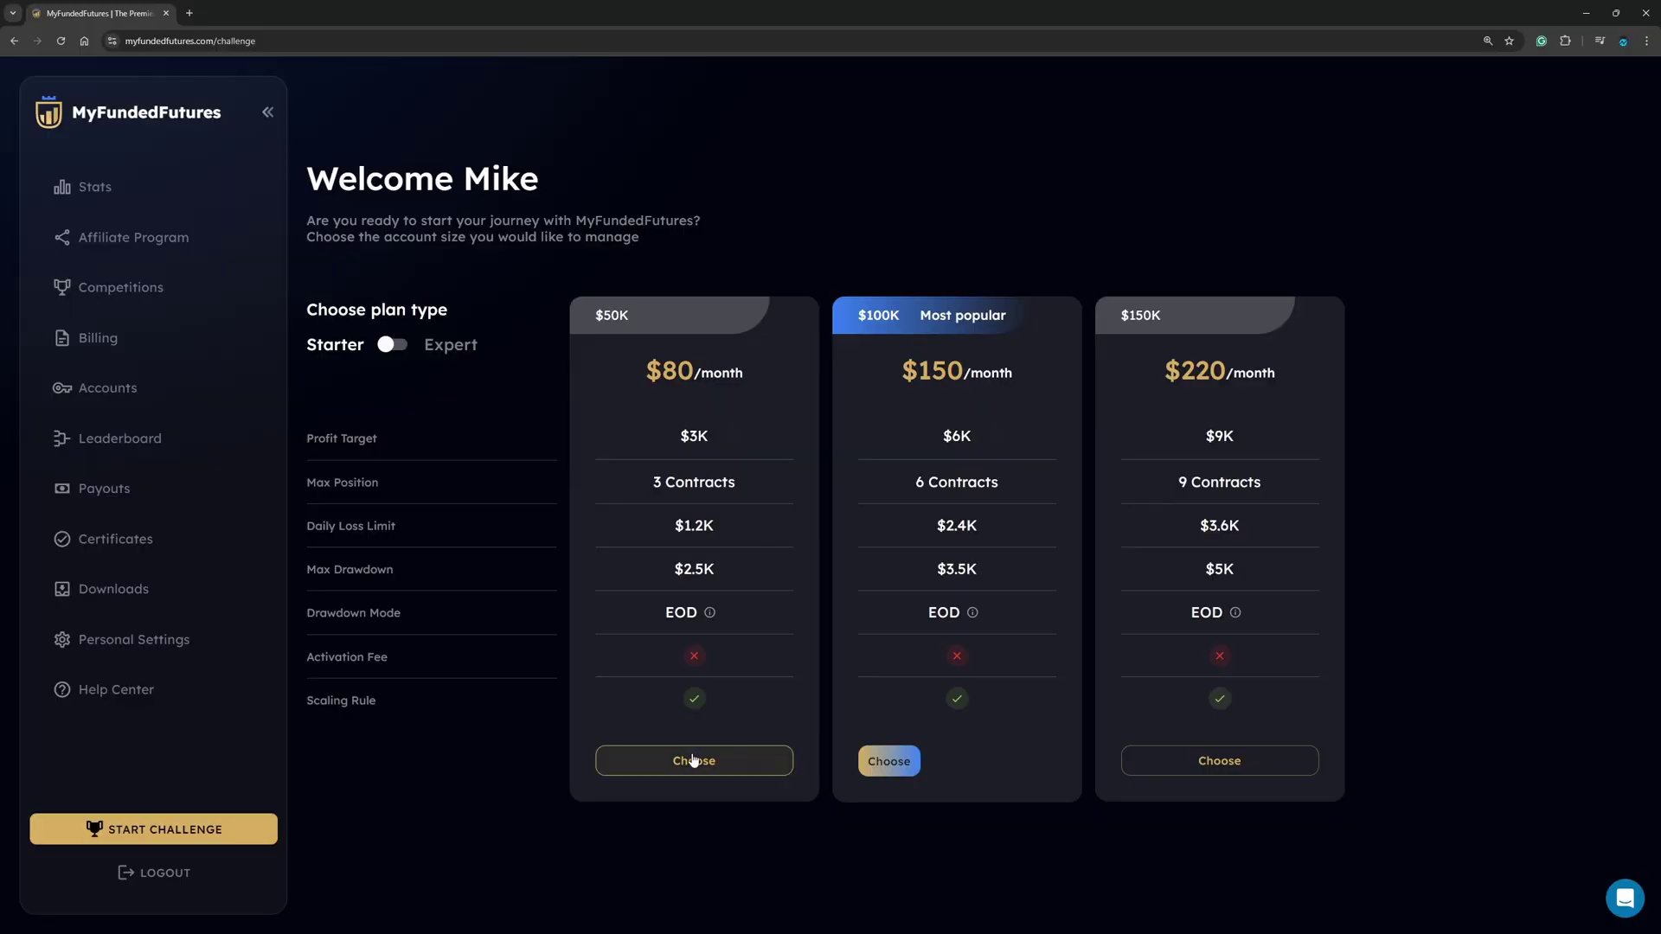
Step: Choose the $50K plan with NinjaTrader as the trading platform
{"action": "left_click", "coordinate": [696, 764]}
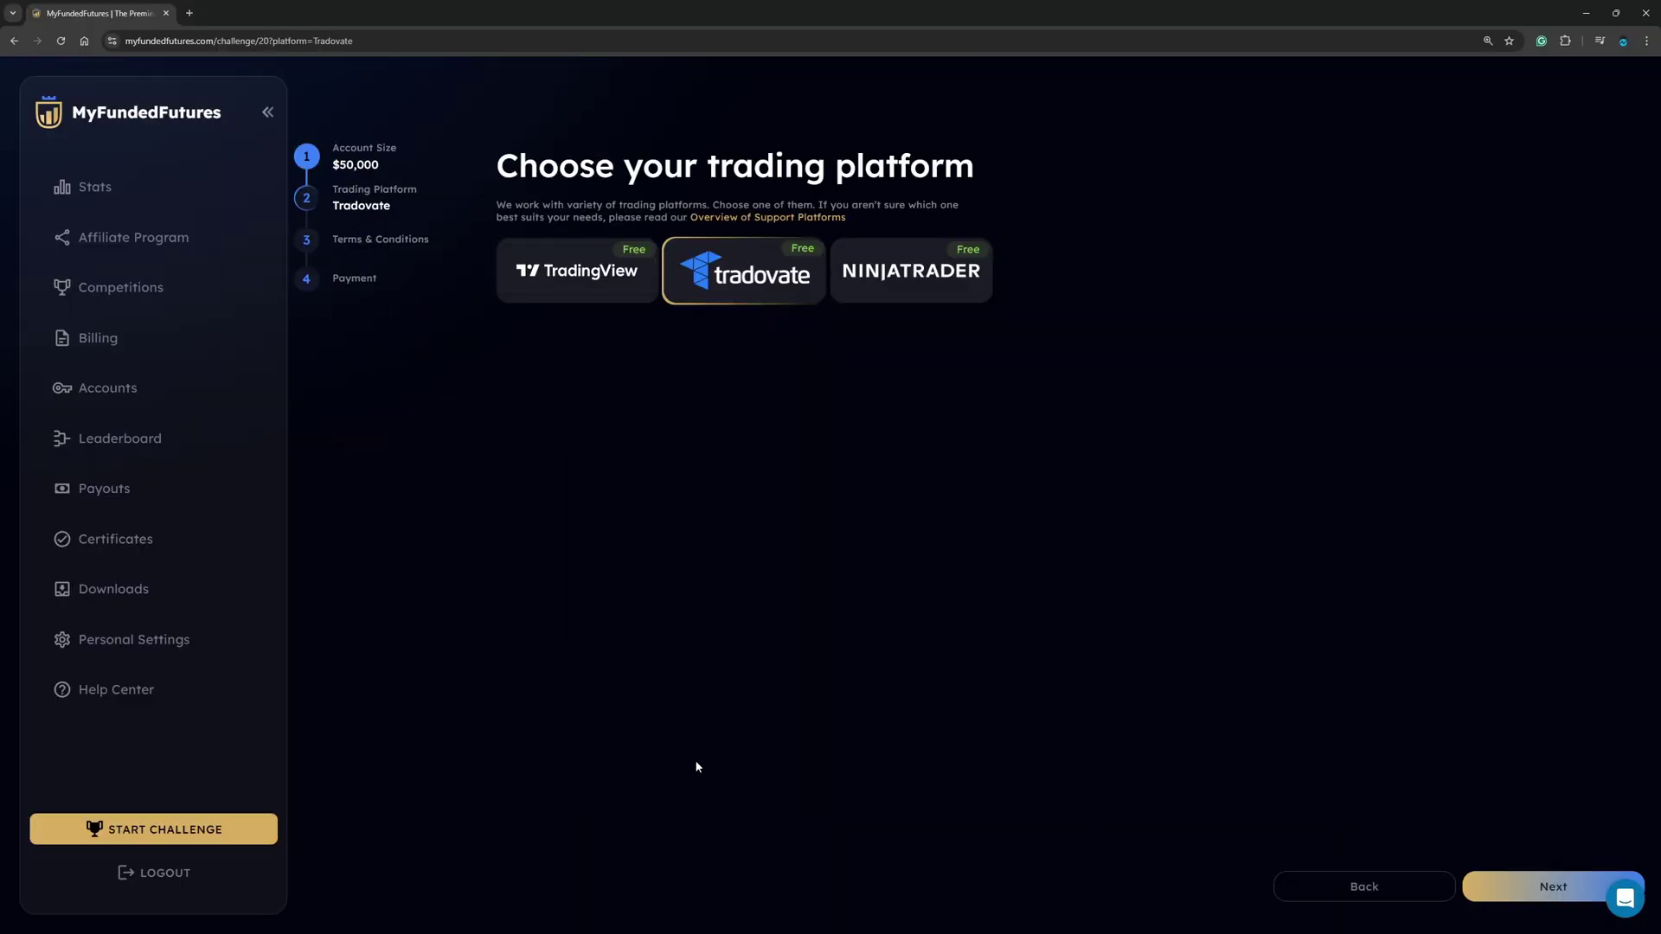
{"action": "left_click", "coordinate": [907, 279]}
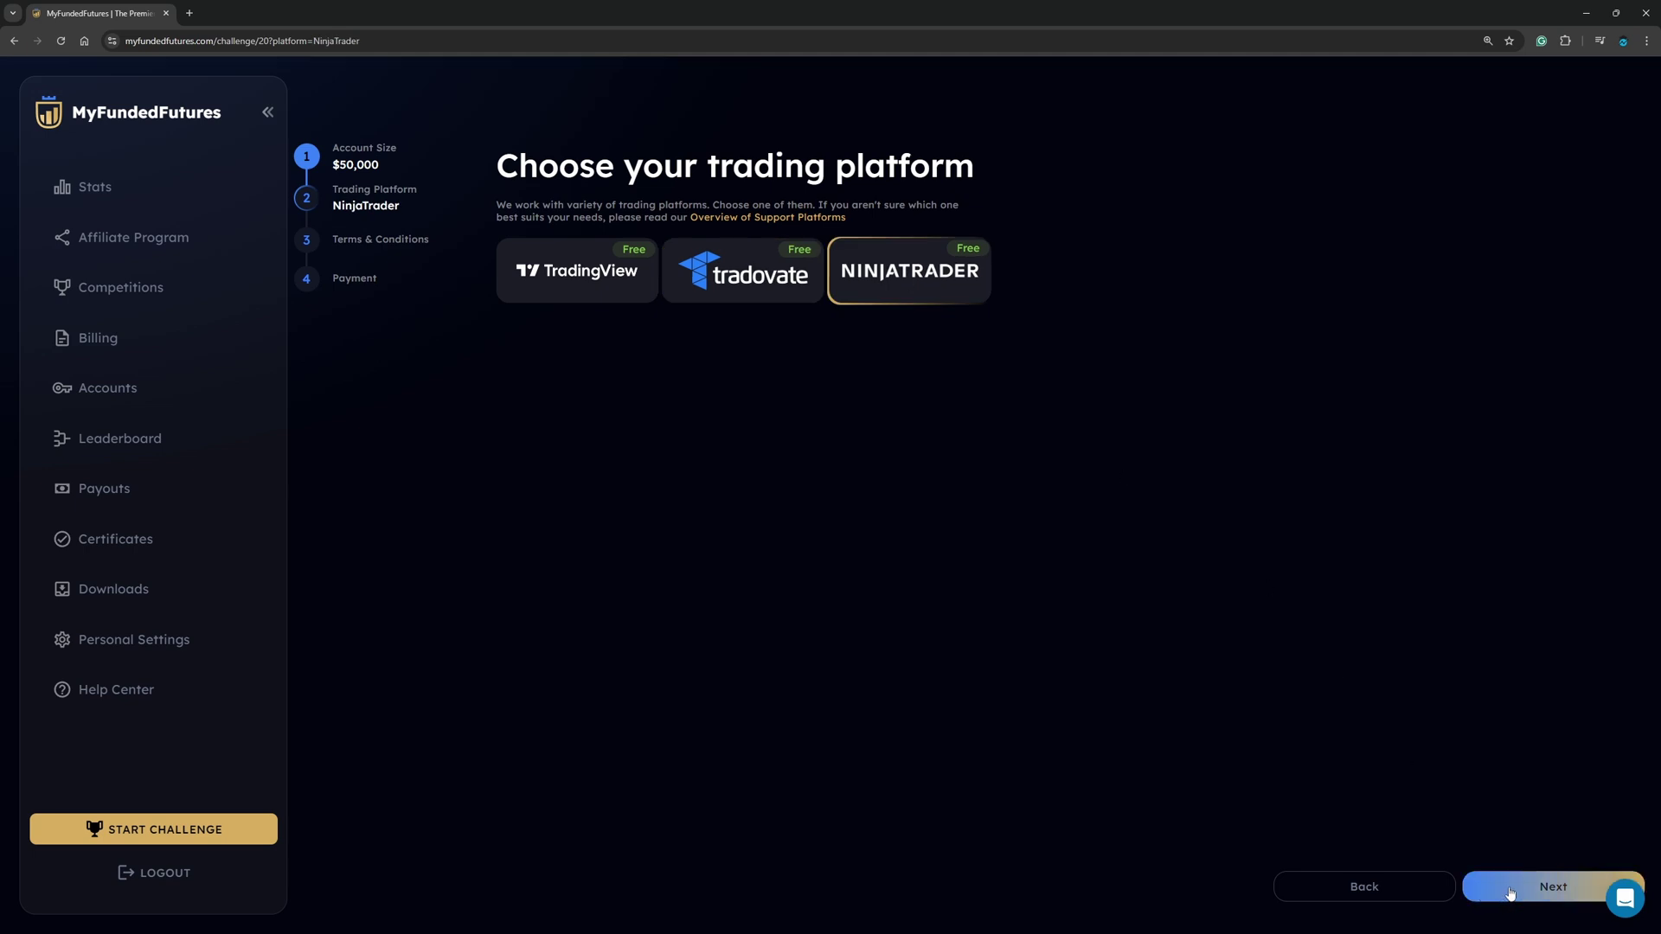
{"action": "left_click", "coordinate": [1509, 893]}
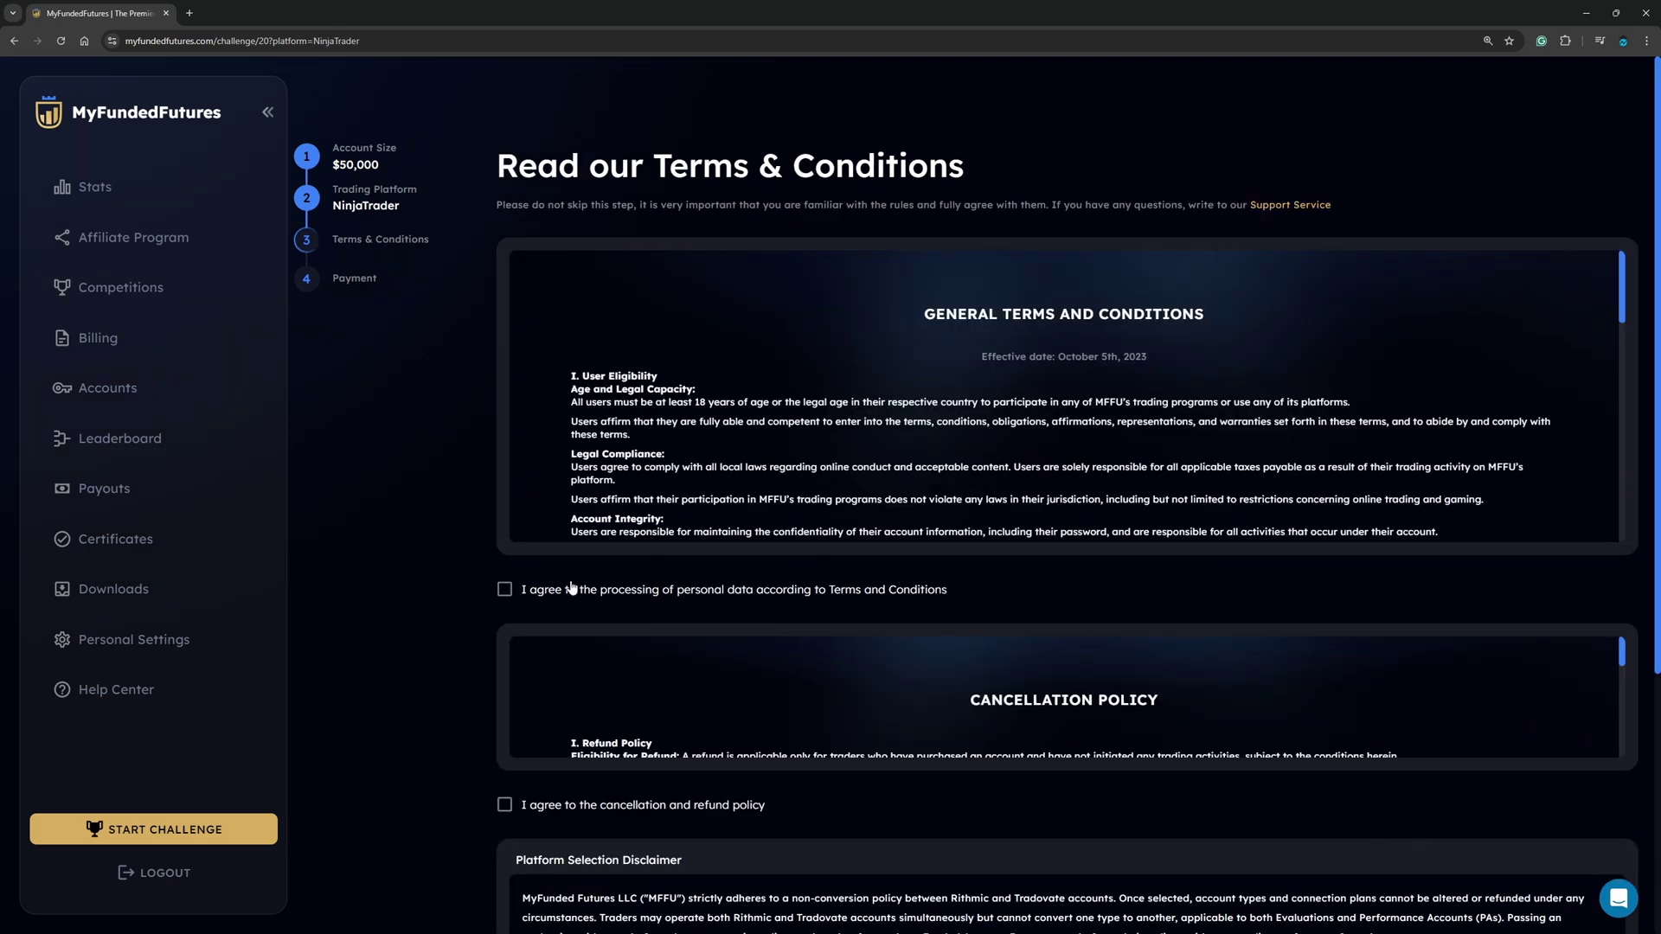
Step: Accept the data processing, refund policy, platform non-refund and data feed agreements
{"action": "left_click", "coordinate": [504, 590]}
{"action": "scroll", "coordinate": [519, 640], "scroll_direction": "down", "scroll_amount": 2}
{"action": "left_click", "coordinate": [504, 675]}
{"action": "scroll", "coordinate": [504, 675], "scroll_direction": "down", "scroll_amount": 3}
{"action": "left_click", "coordinate": [505, 636]}
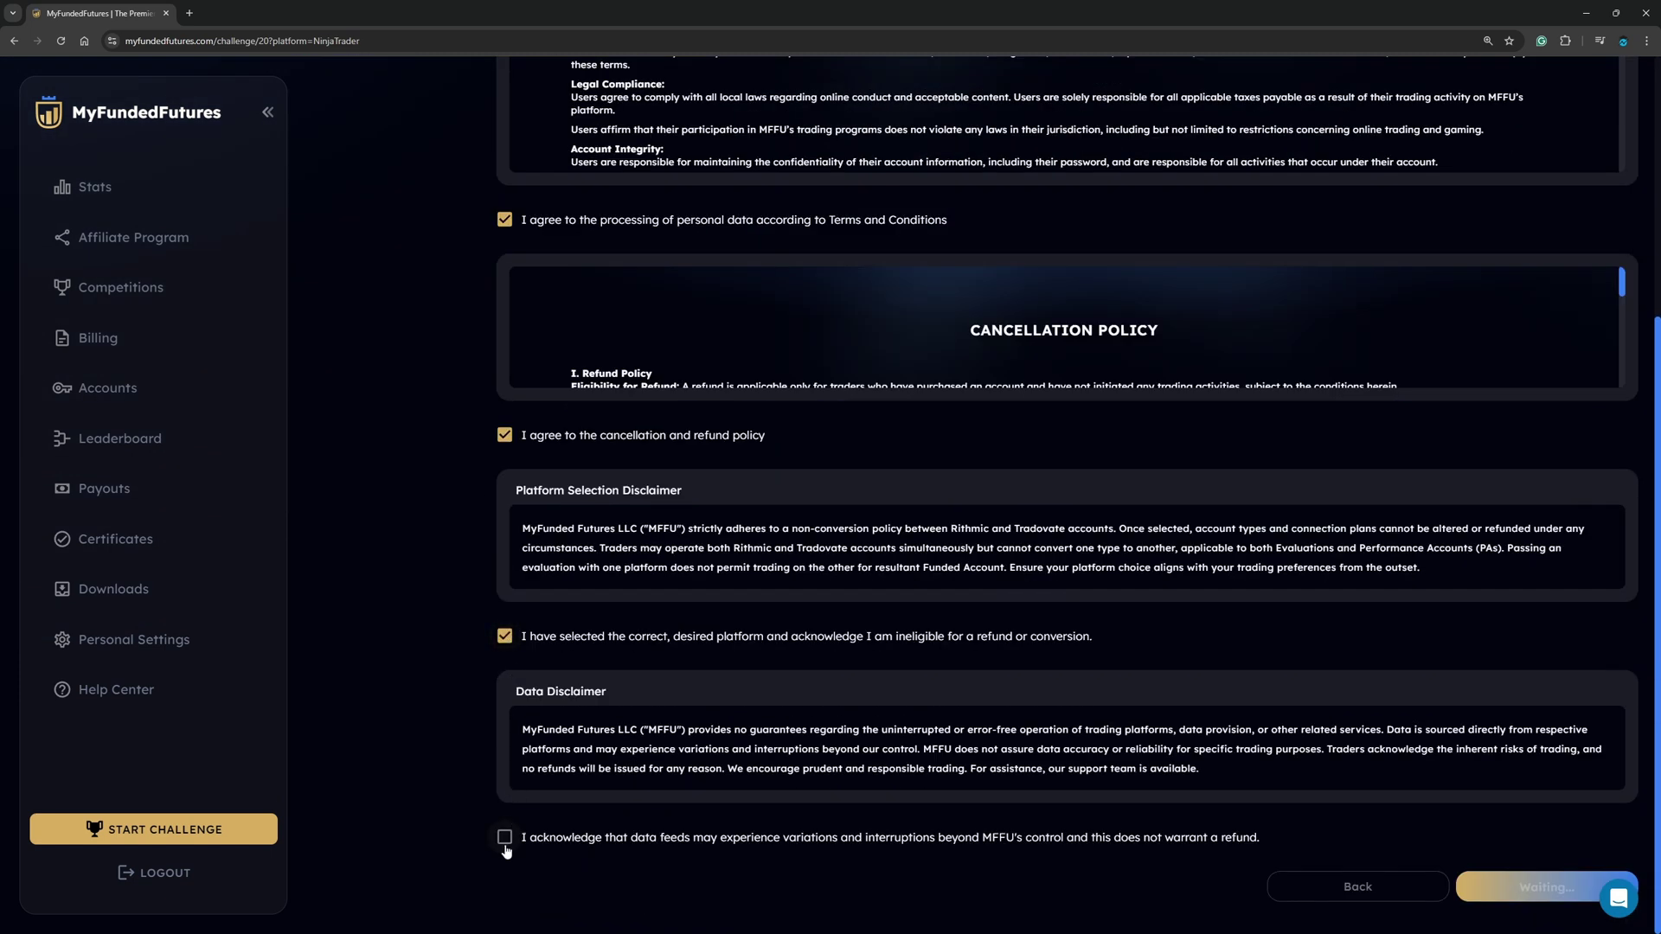
{"action": "left_click", "coordinate": [504, 839]}
Step: Continue to payment and enter a coupon code
{"action": "left_click", "coordinate": [1547, 888]}
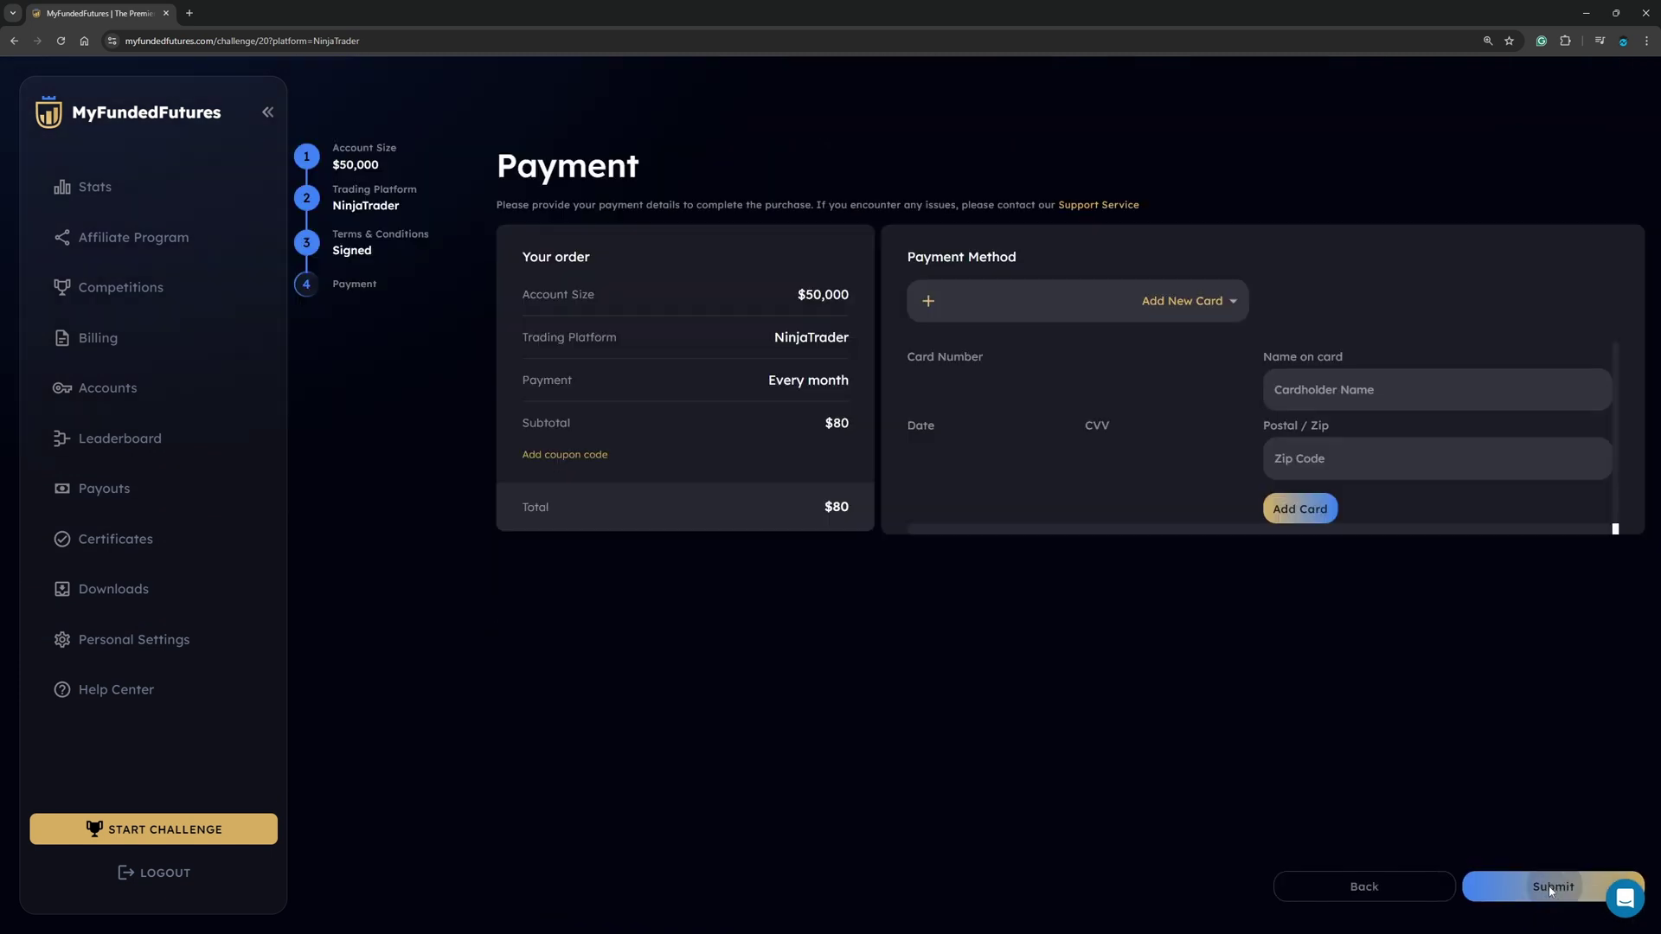
{"action": "left_click", "coordinate": [588, 456]}
{"action": "type", "text": "Mike"}
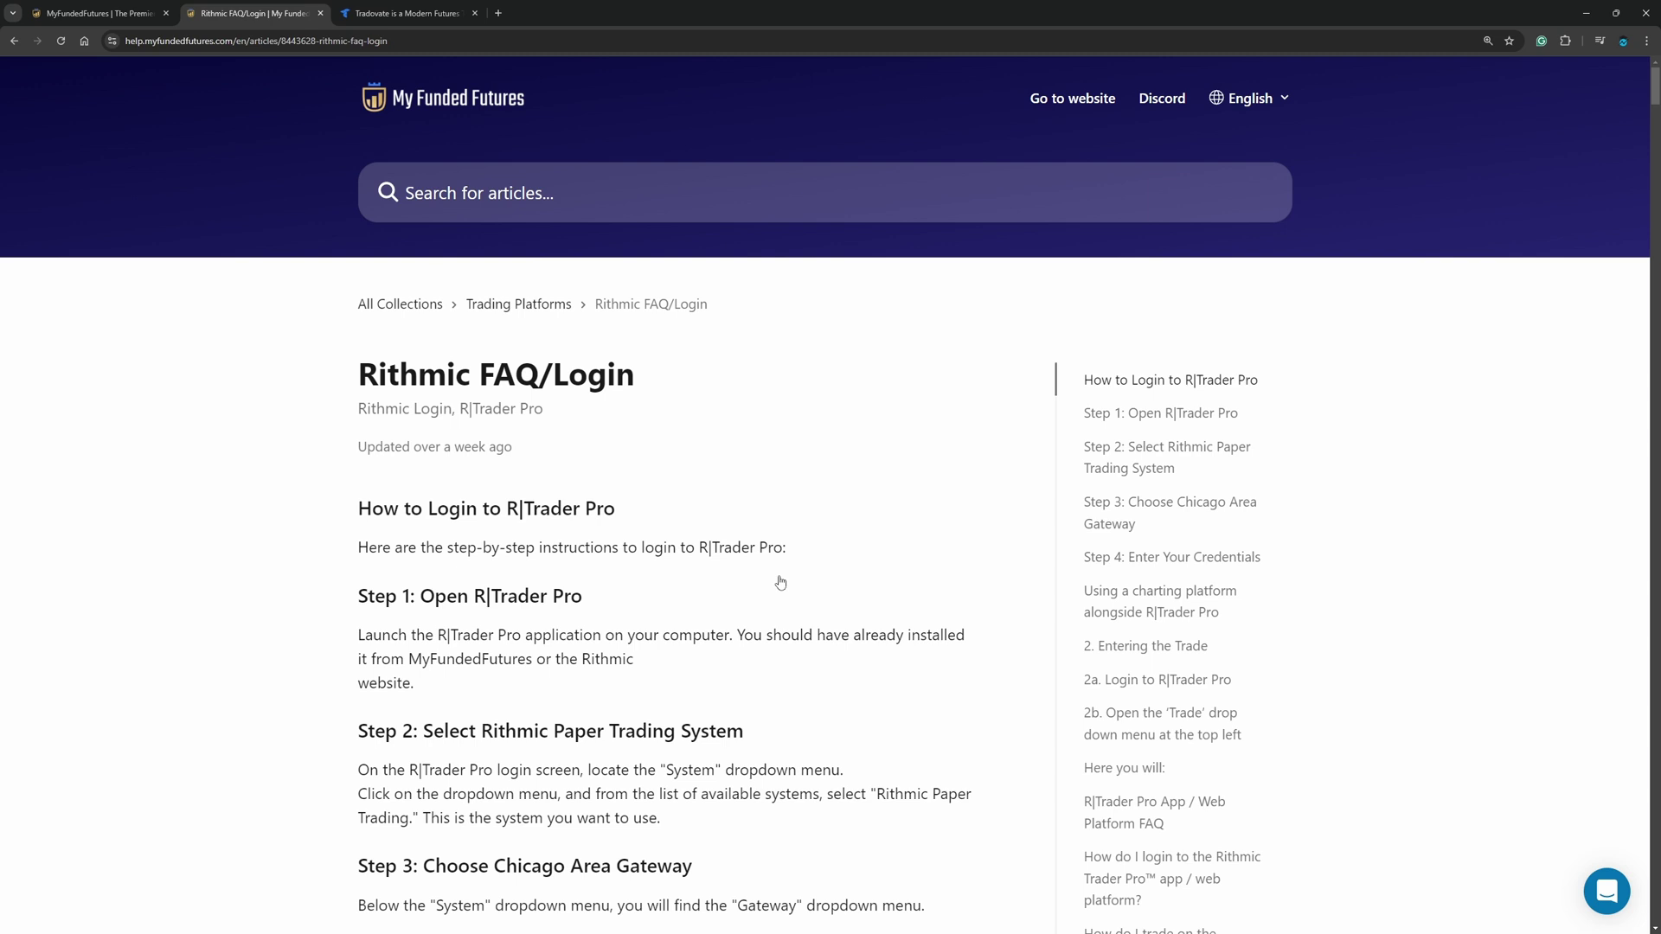
Step: Scroll through the Rithmic FAQ/Login article's step-by-step login instructions
{"action": "scroll", "coordinate": [678, 514], "scroll_direction": "down", "scroll_amount": 3}
{"action": "scroll", "coordinate": [674, 520], "scroll_direction": "up", "scroll_amount": 1}
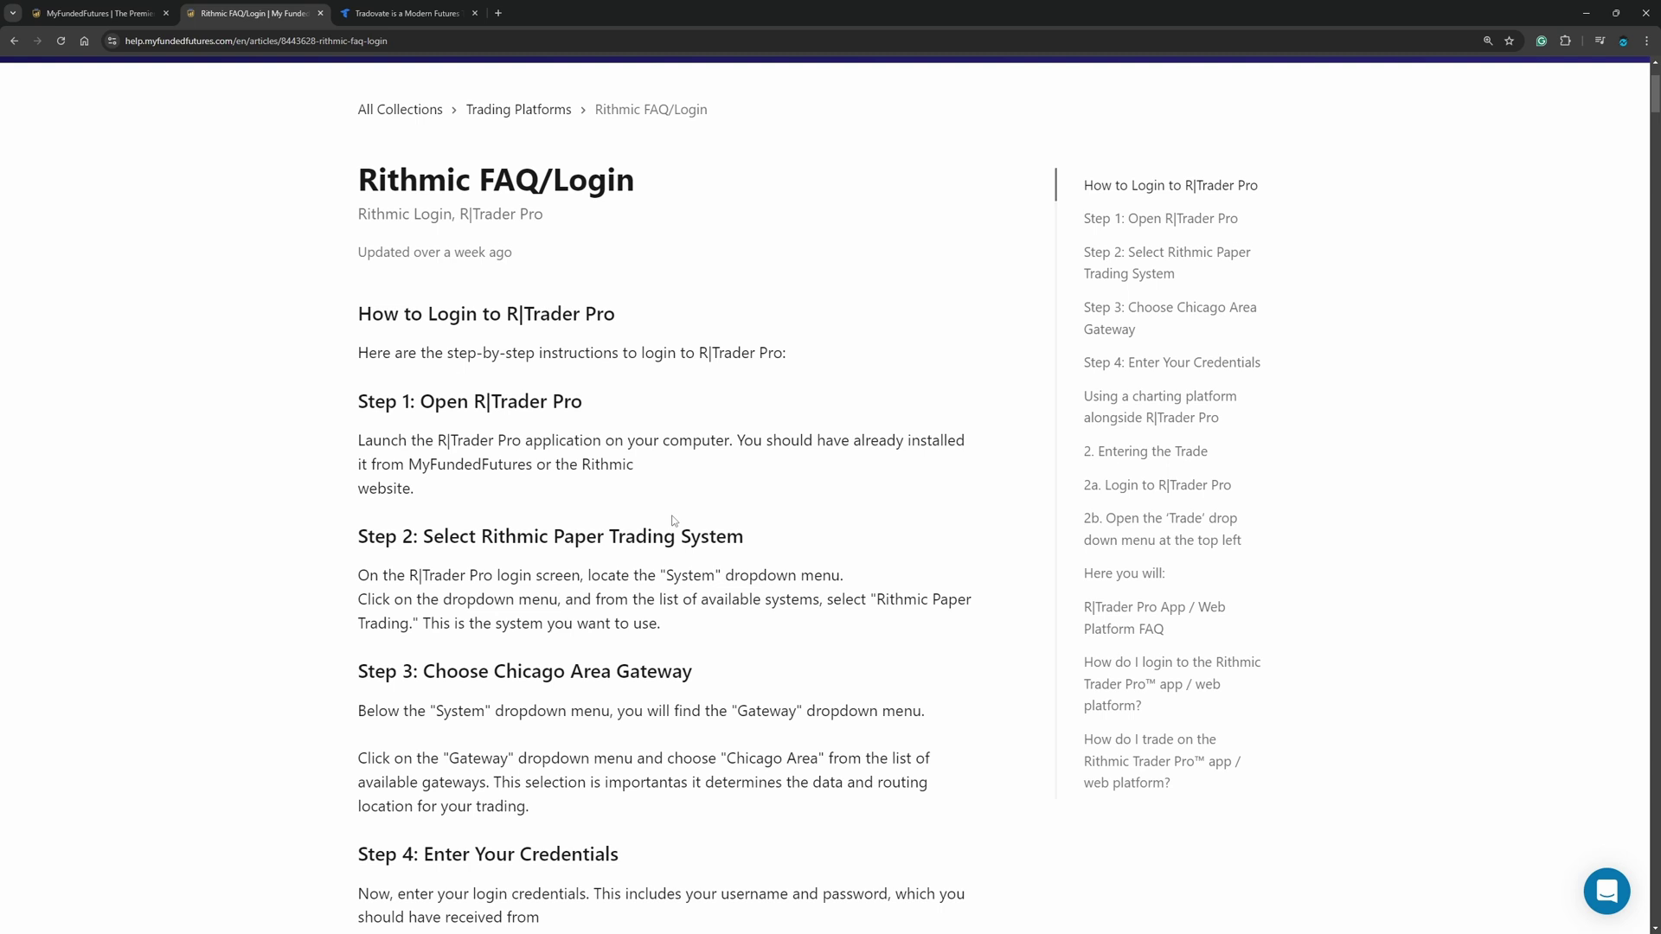
Step: Switch to the Tradovate website and open the trader.tradovate.com login page
{"action": "left_click", "coordinate": [391, 15]}
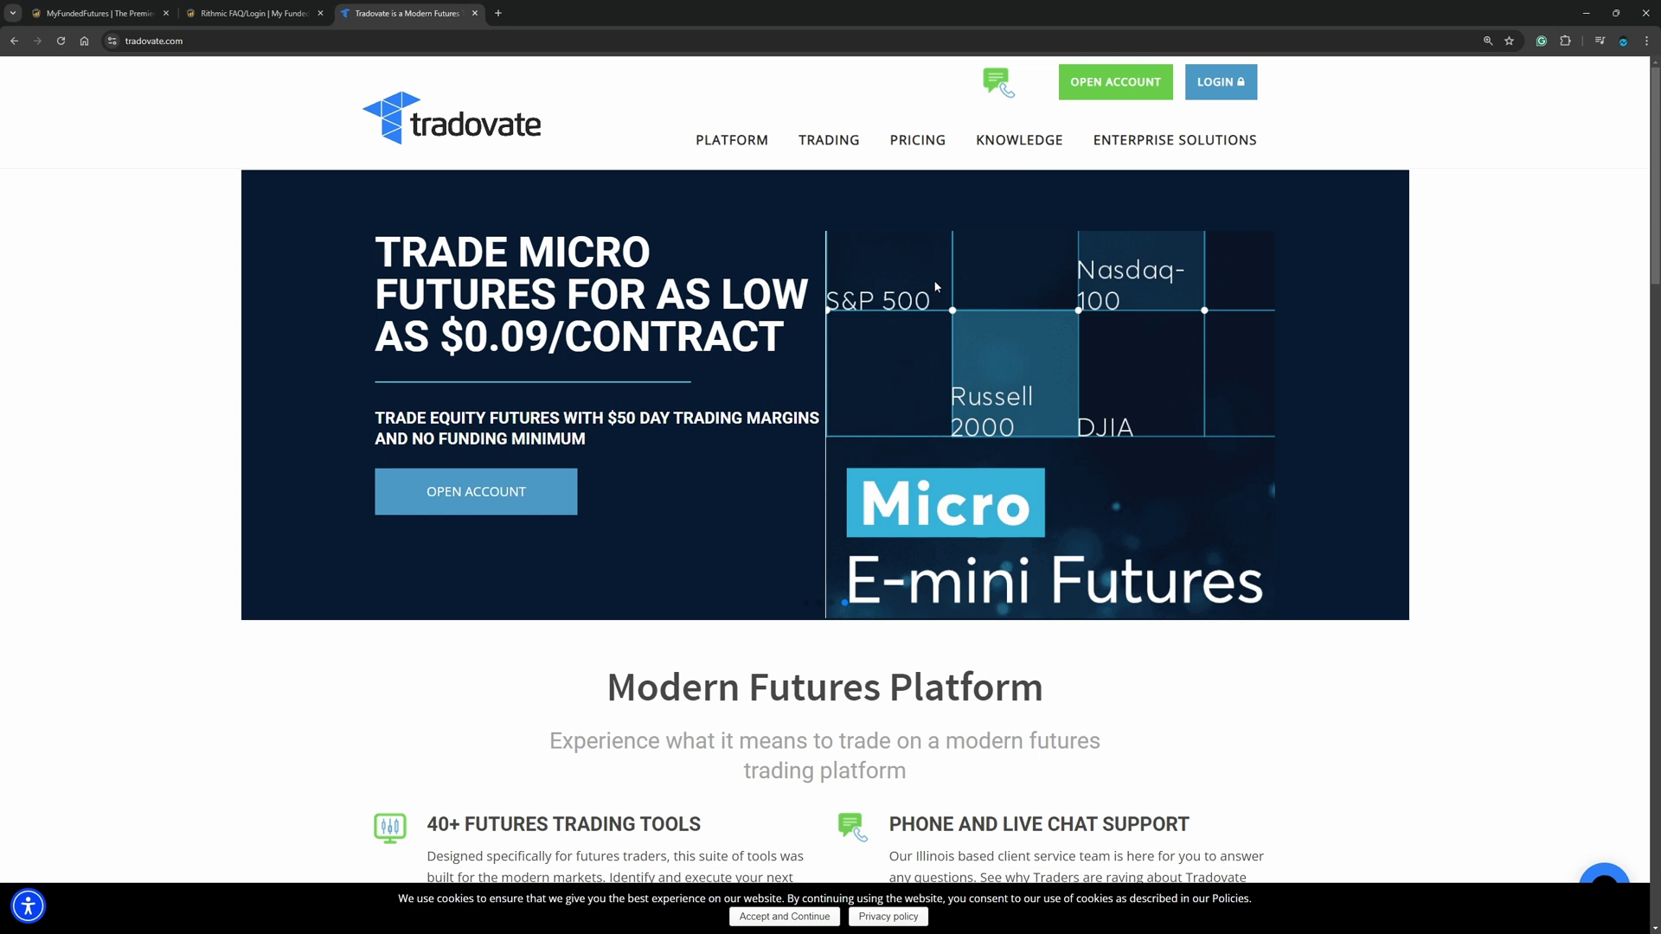
{"action": "left_click", "coordinate": [1220, 84]}
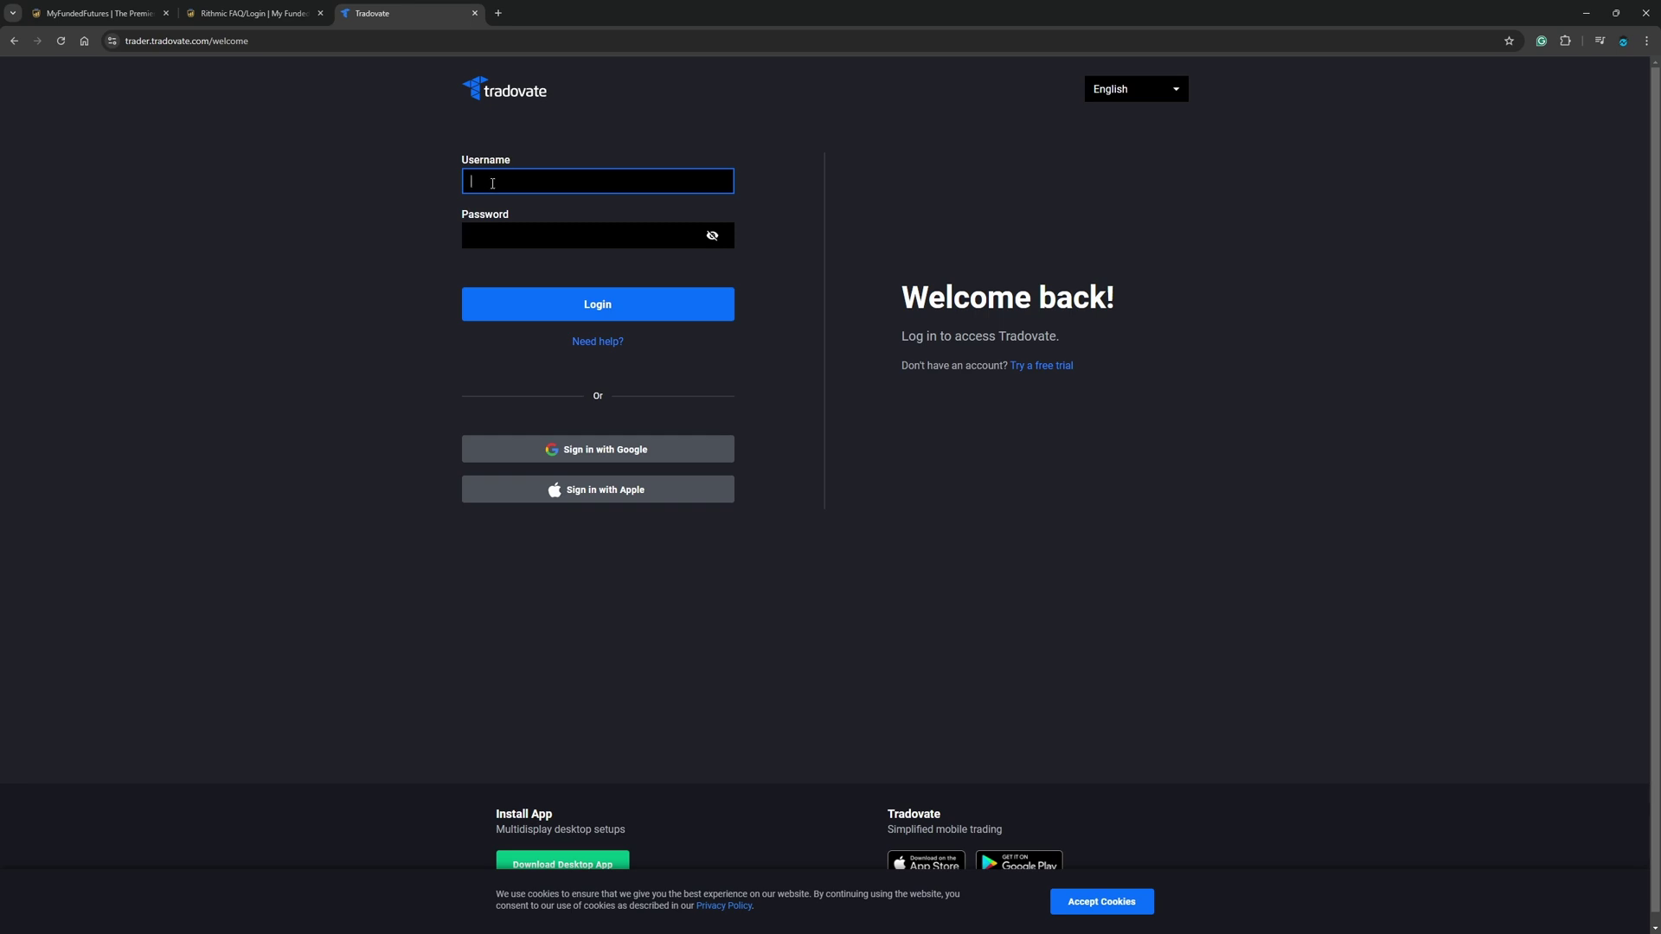
Step: Copy the username and password from MFF Credentials into Tradovate's login fields
{"action": "key", "text": "ctrl+1"}
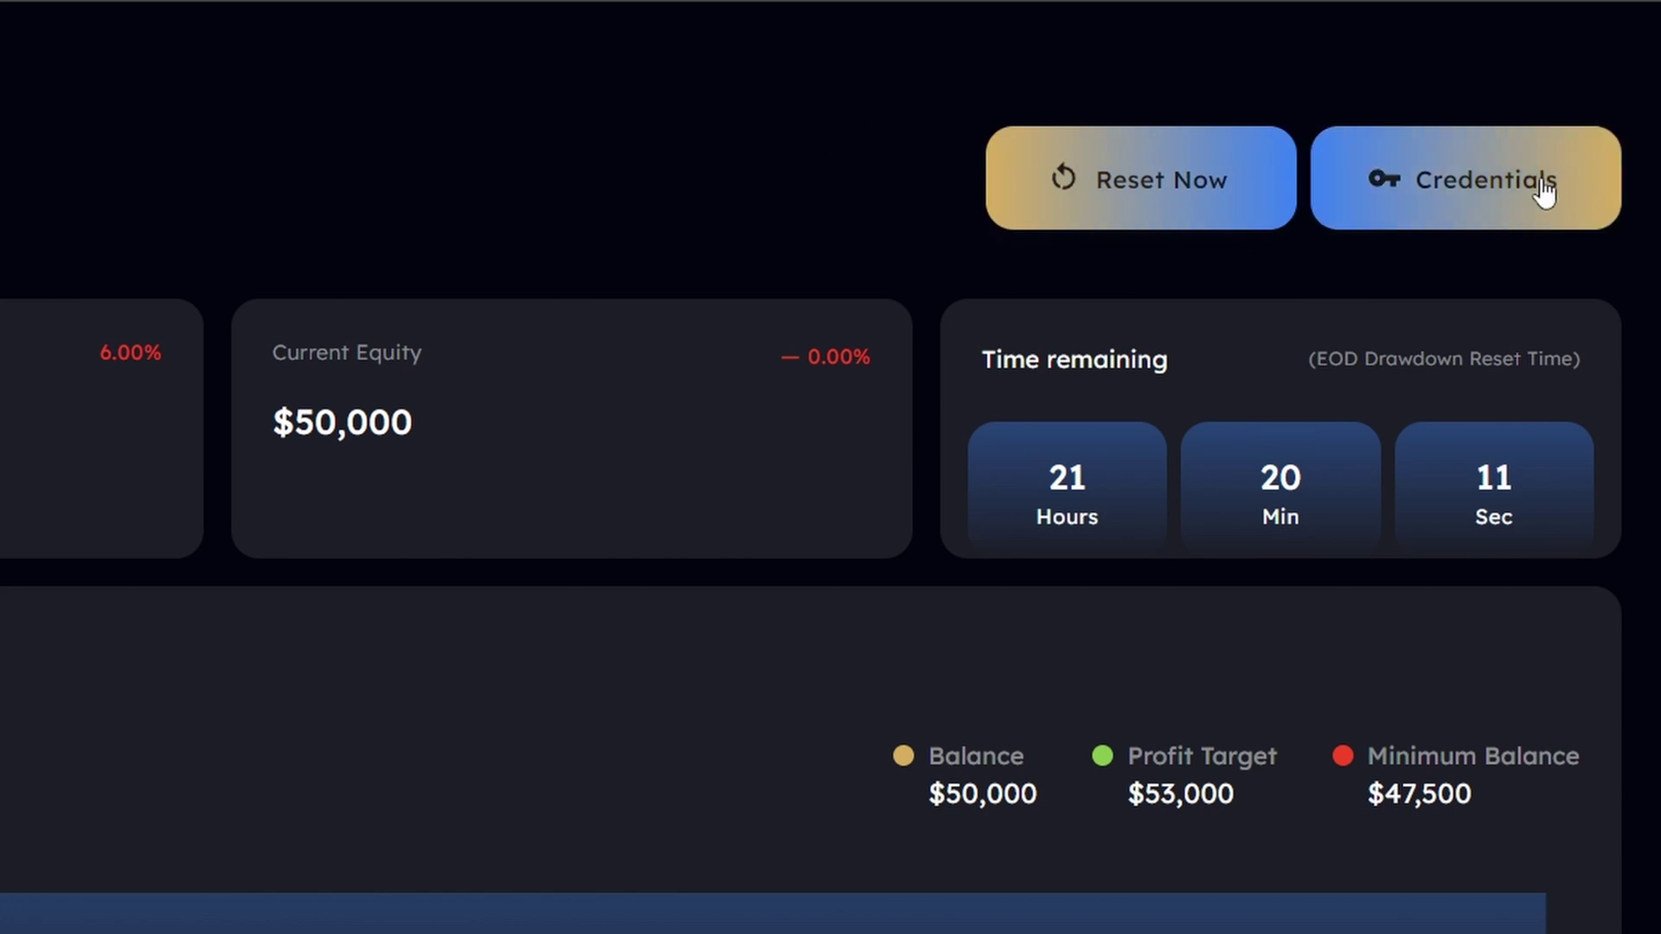
{"action": "left_click", "coordinate": [1544, 192]}
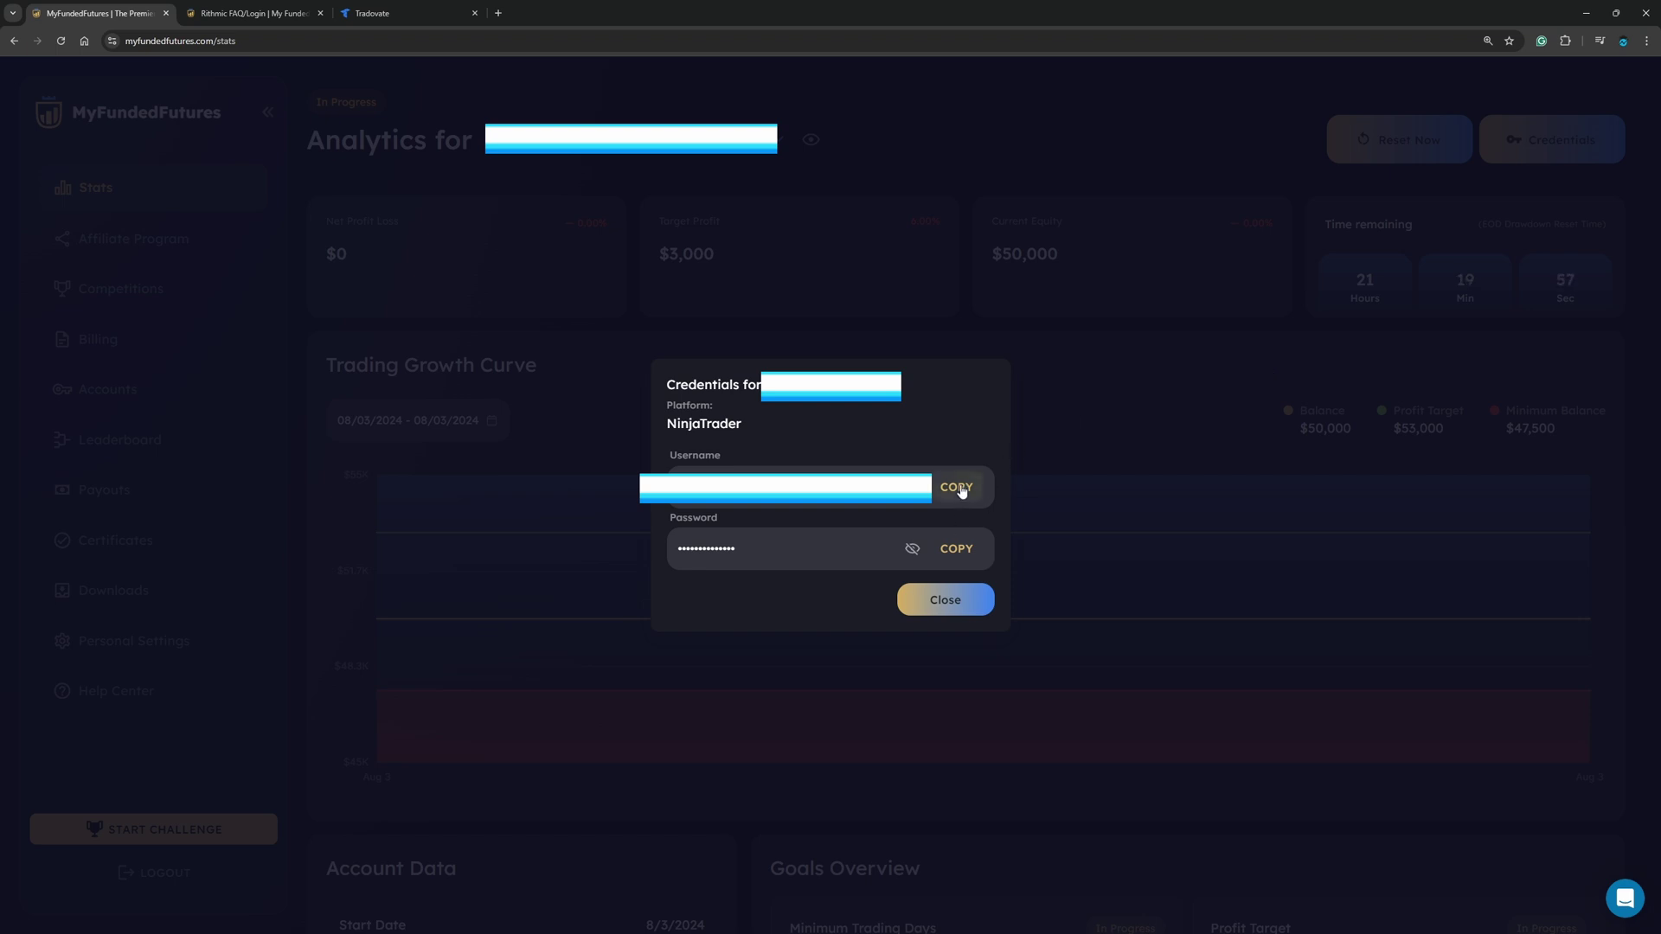
{"action": "left_click", "coordinate": [371, 13]}
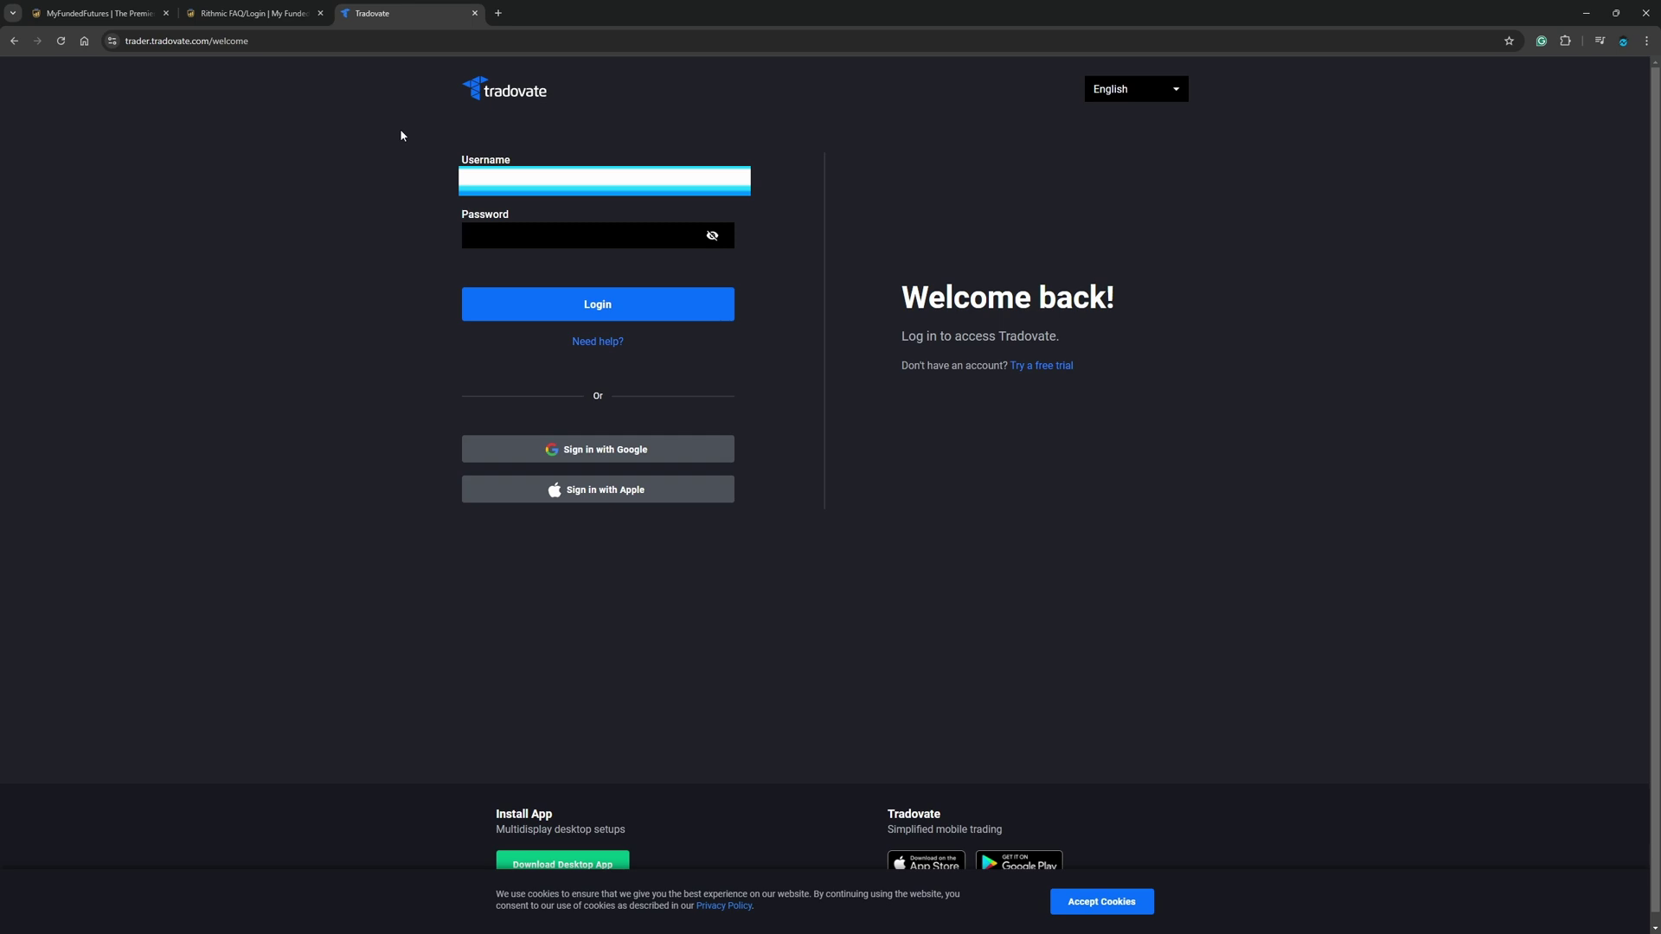
{"action": "key", "text": "ctrl+shift+Tab"}
{"action": "key", "text": "ctrl+shift+Tab"}
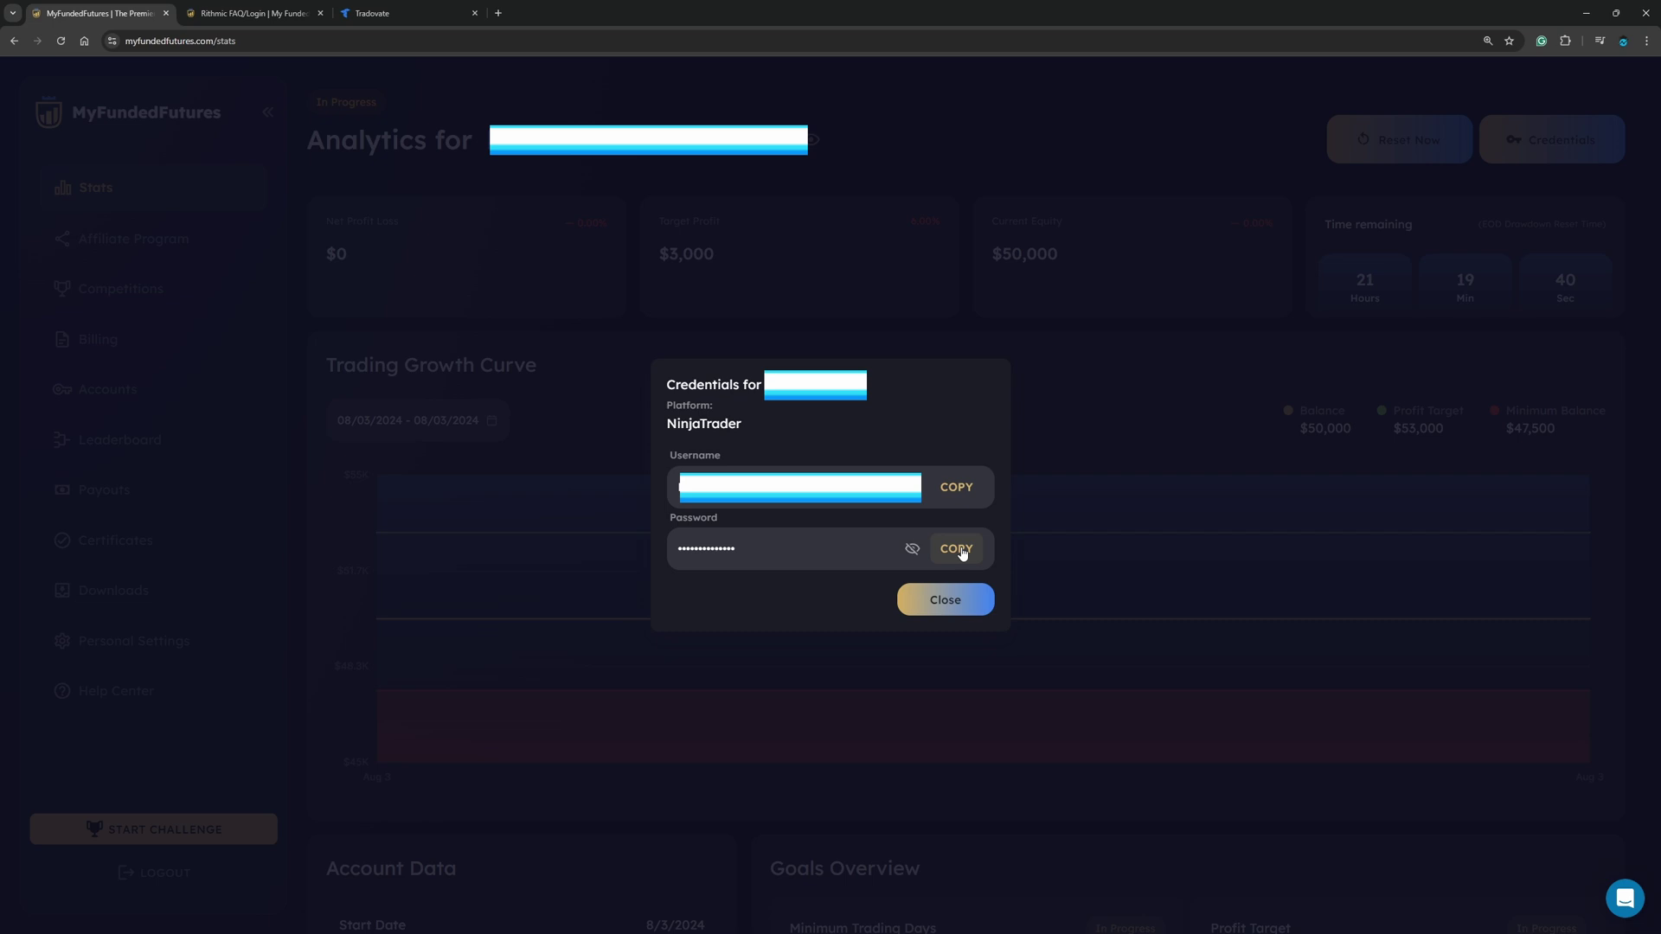
{"action": "left_click", "coordinate": [962, 552]}
{"action": "key", "text": "ctrl+shift+Tab"}
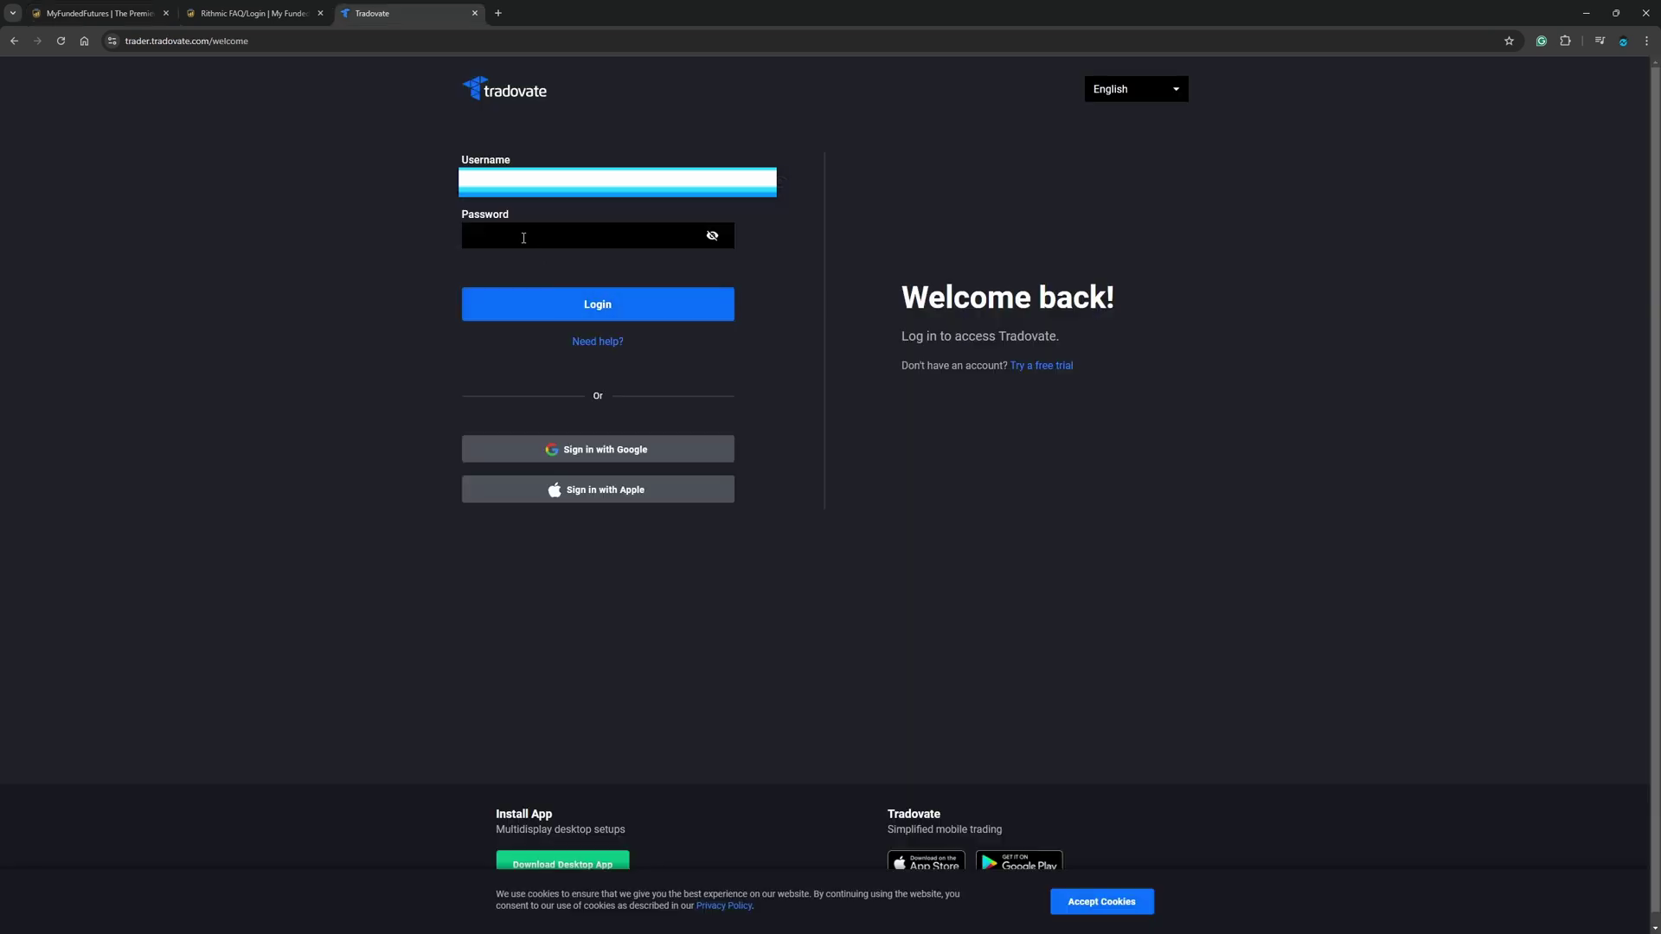
{"action": "left_click", "coordinate": [523, 238]}
{"action": "key", "text": "ctrl+v"}
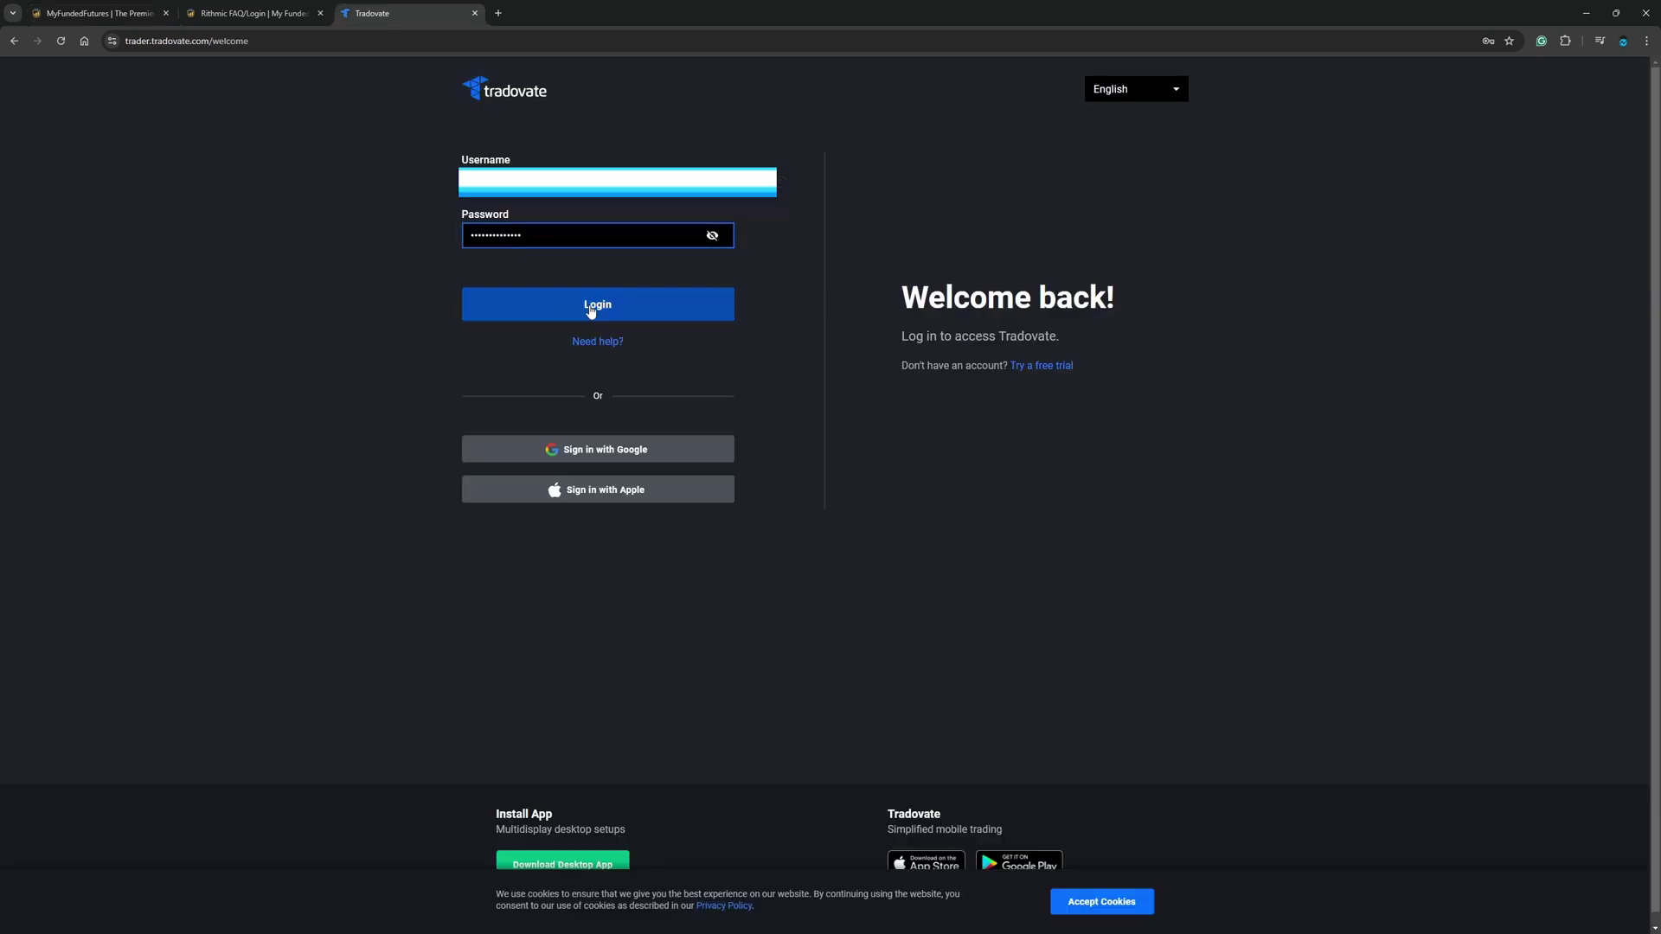
Step: Log in, certify non-professional status, and agree to the subscriber and E-Sign terms
{"action": "left_click", "coordinate": [591, 310]}
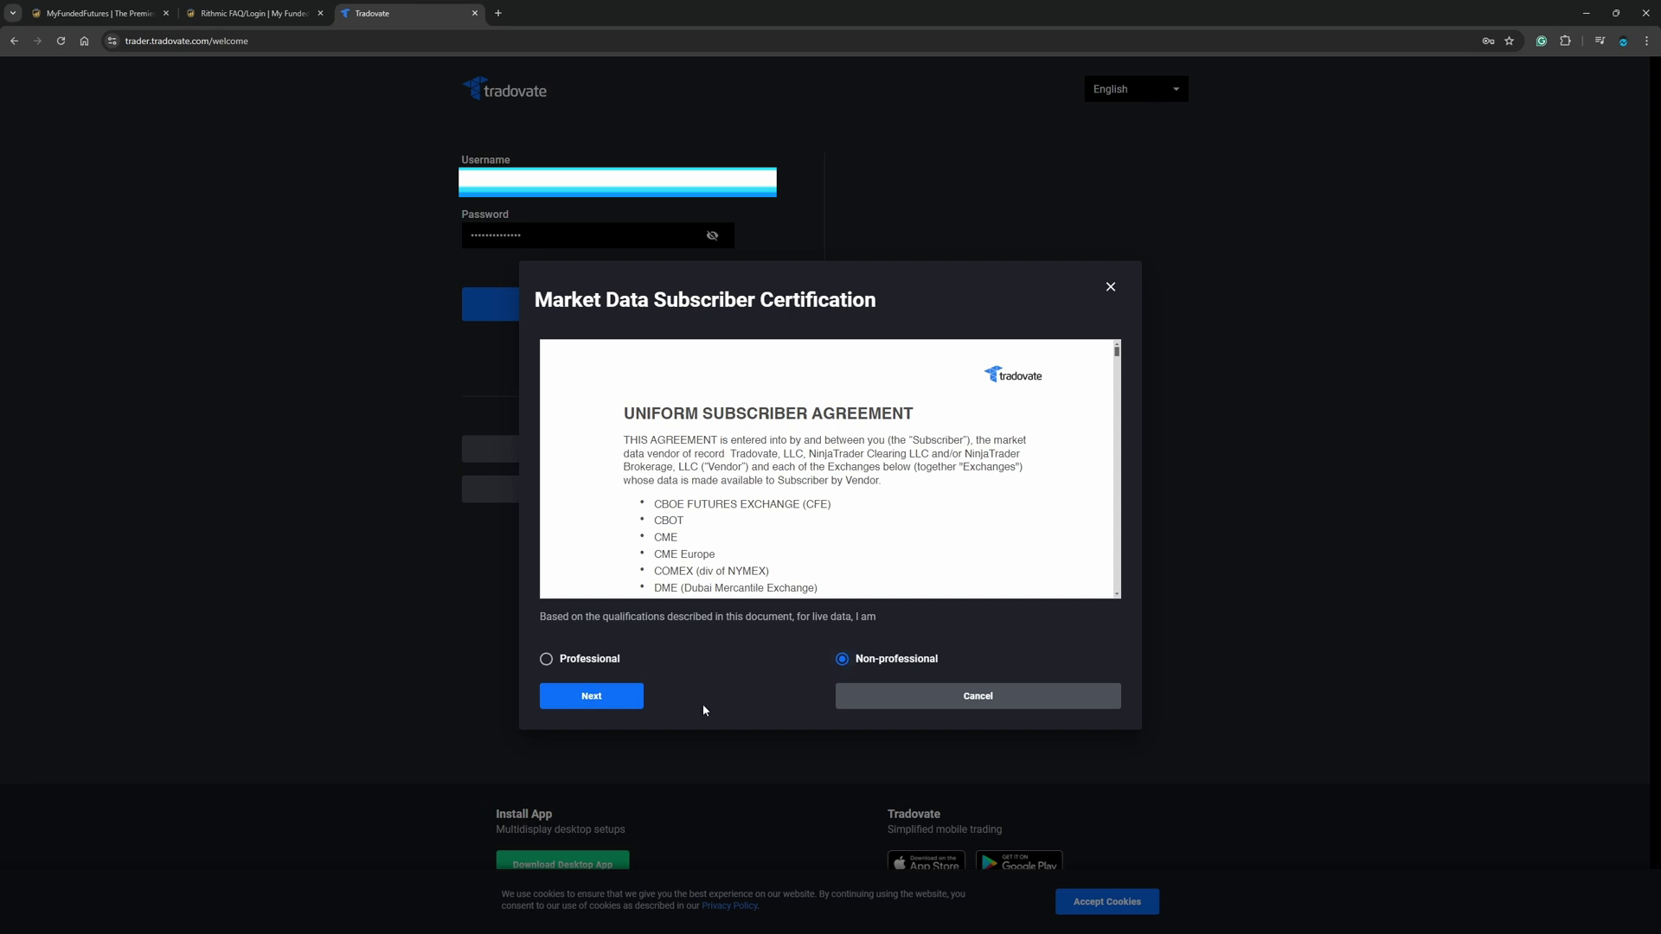
{"action": "left_click", "coordinate": [597, 699]}
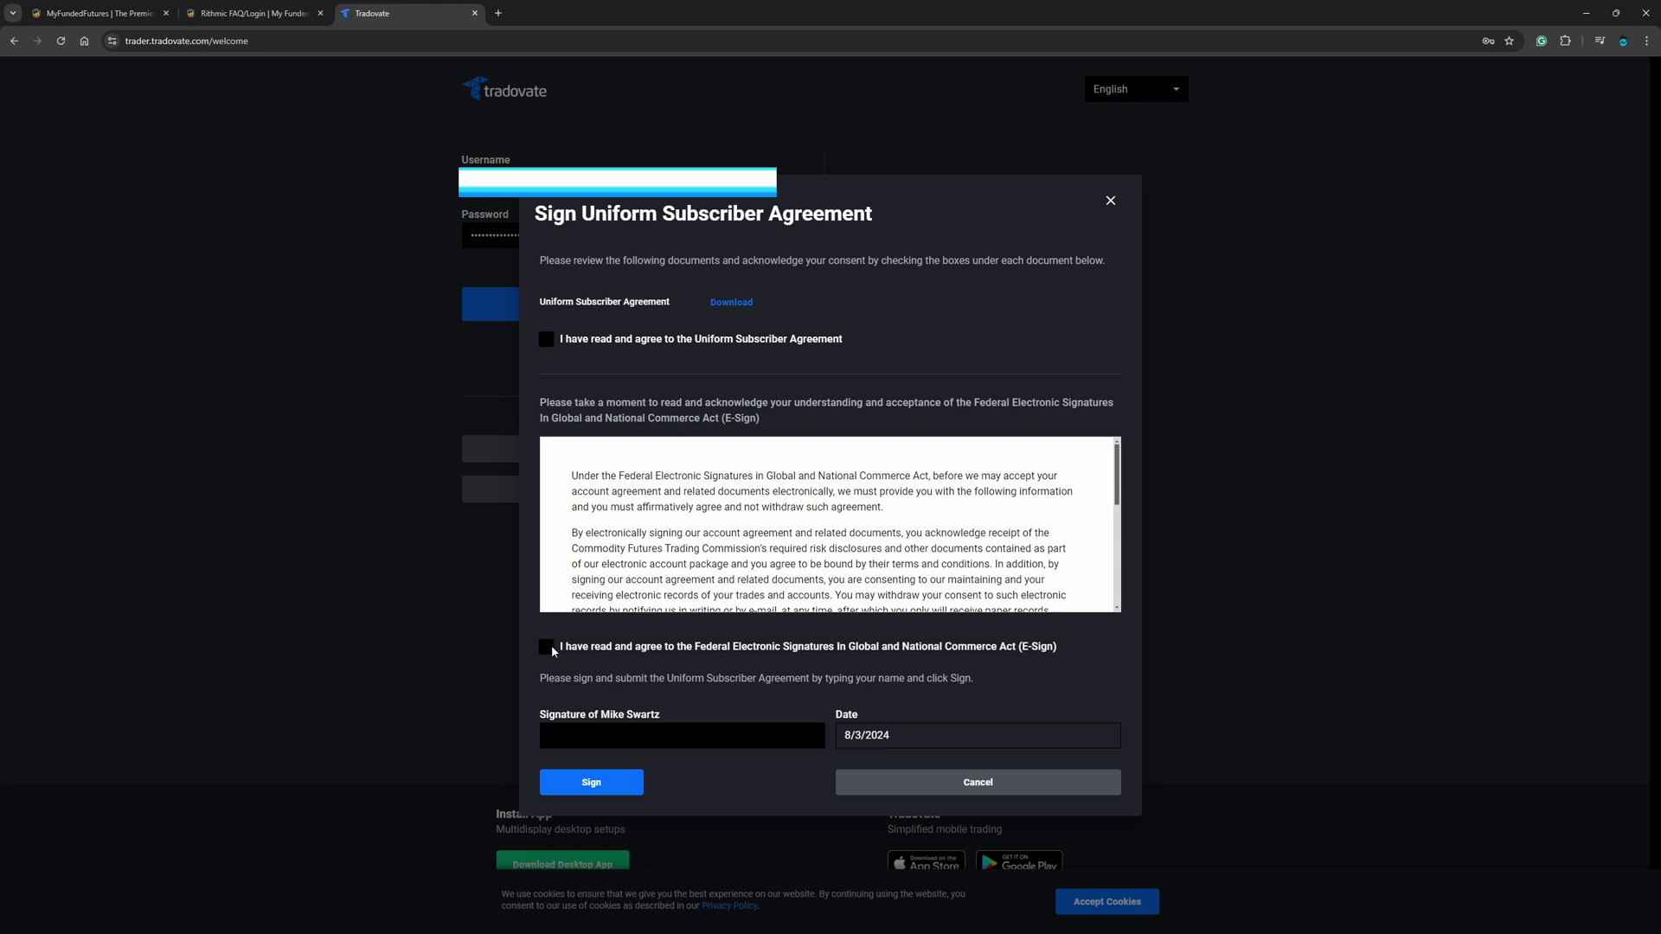
{"action": "left_click", "coordinate": [546, 339]}
{"action": "left_click", "coordinate": [546, 647]}
Step: Sign the agreement with the subscriber's full name and dismiss the download notice
{"action": "left_click", "coordinate": [587, 738]}
{"action": "type", "text": "Mike Swartz"}
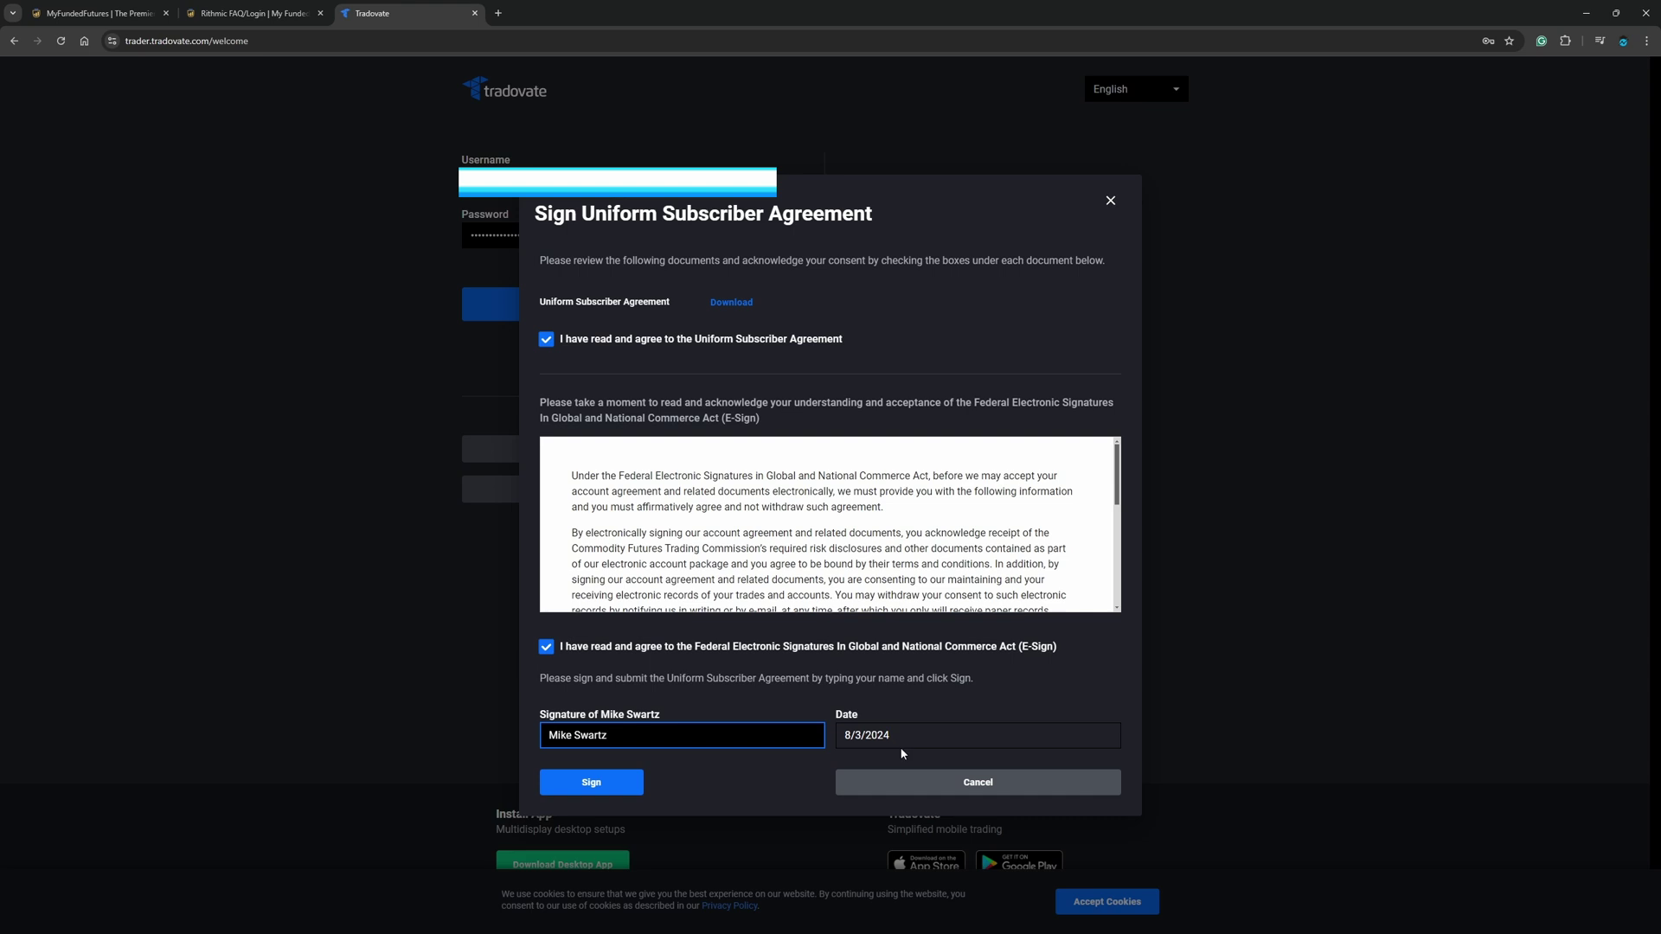
{"action": "left_click", "coordinate": [592, 782]}
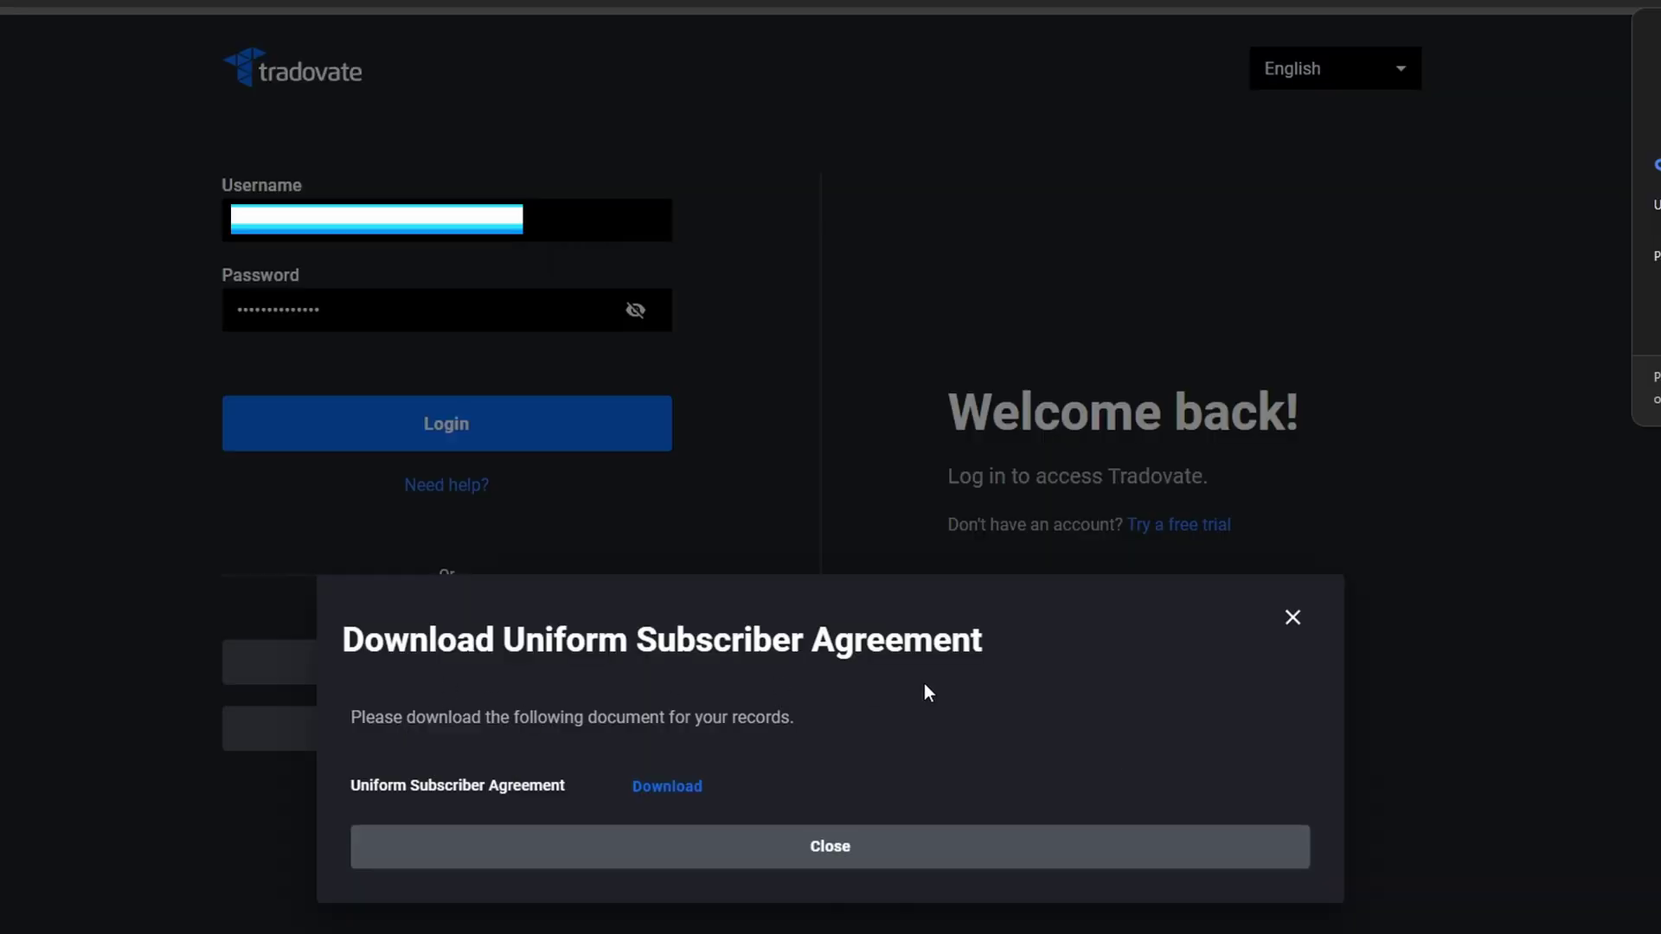
{"action": "left_click", "coordinate": [866, 848]}
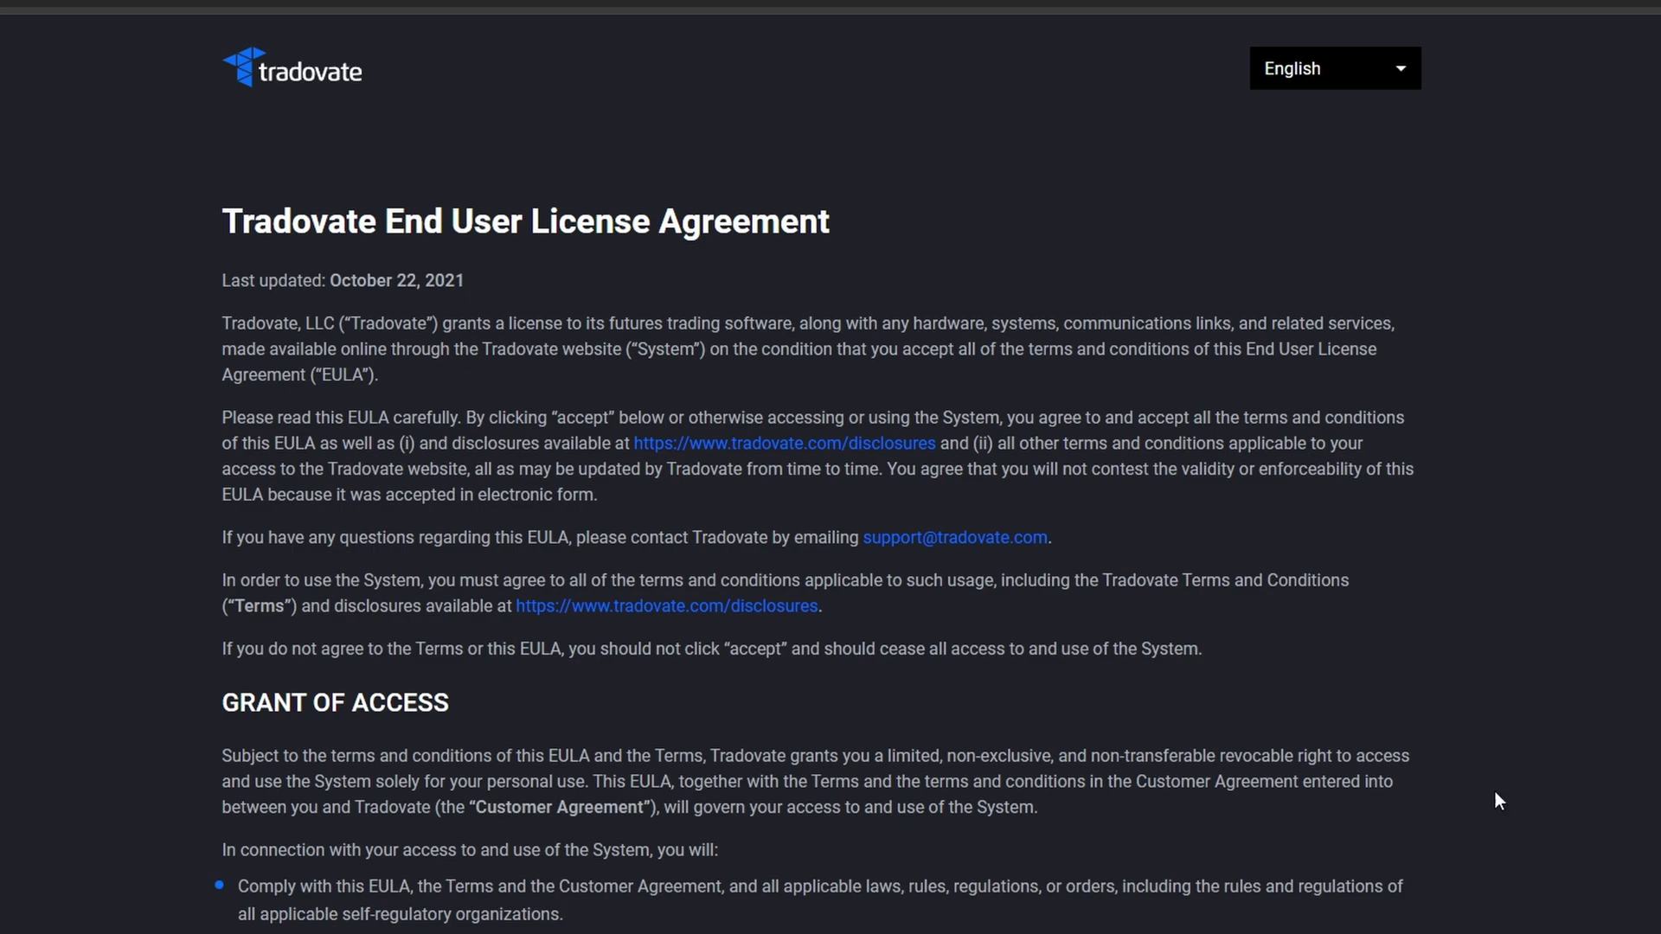
Step: Scroll to the end of the EULA and accept the site's cookies
{"action": "scroll", "coordinate": [595, 806], "scroll_direction": "down", "scroll_amount": 20}
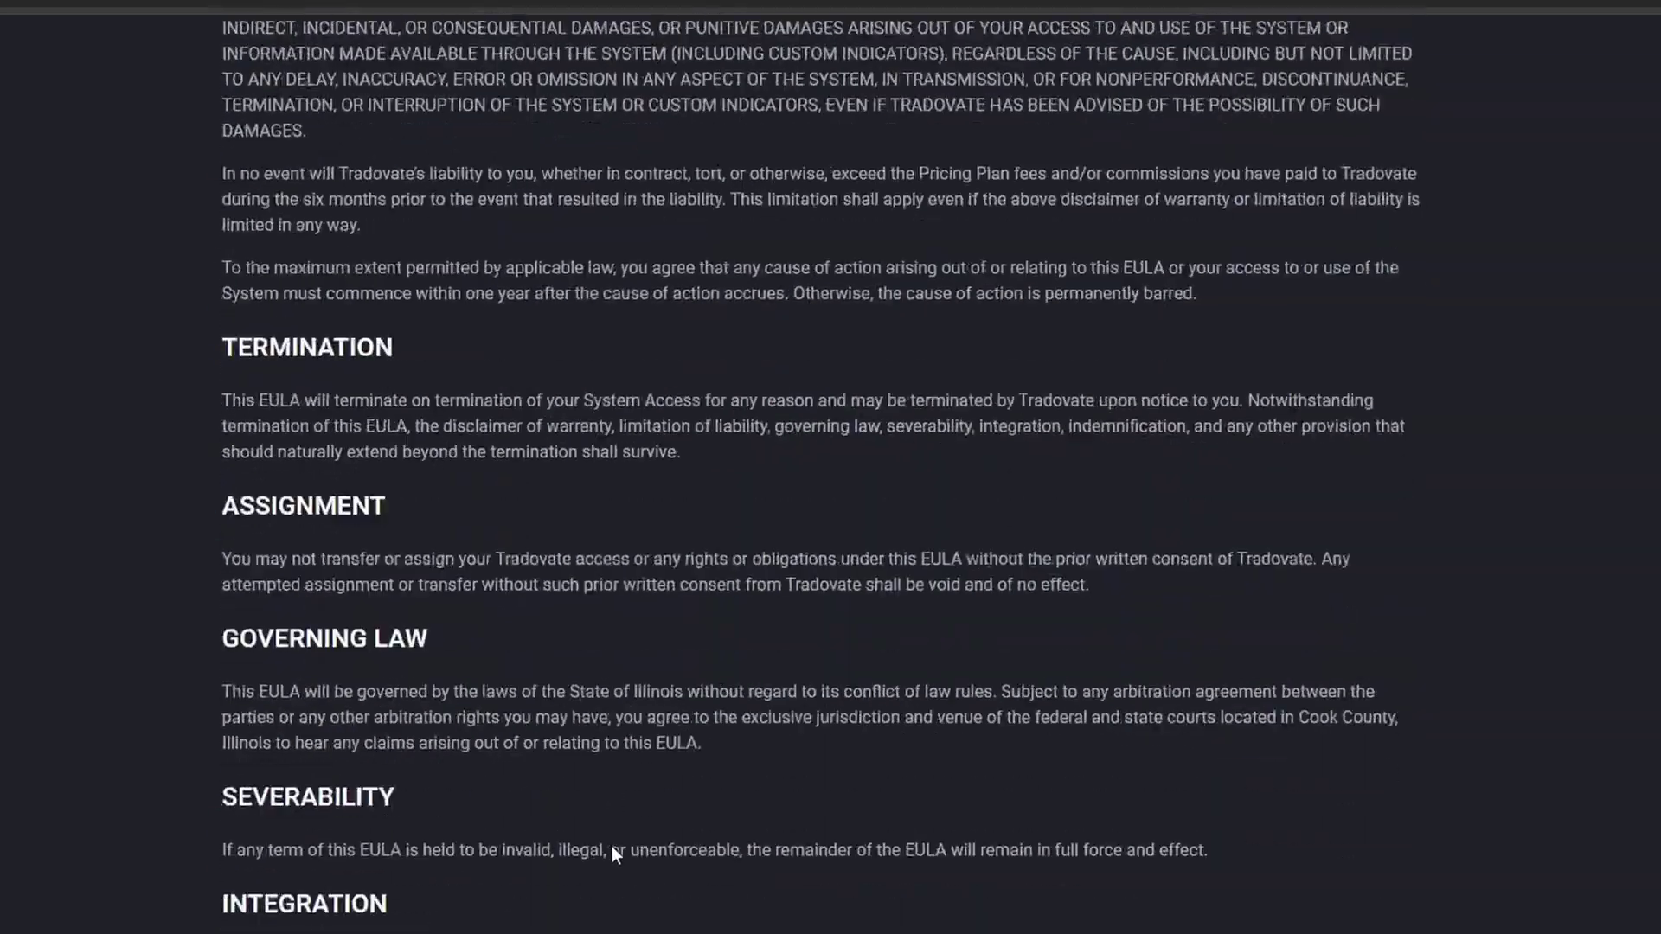
{"action": "scroll", "coordinate": [630, 858], "scroll_direction": "down", "scroll_amount": 20}
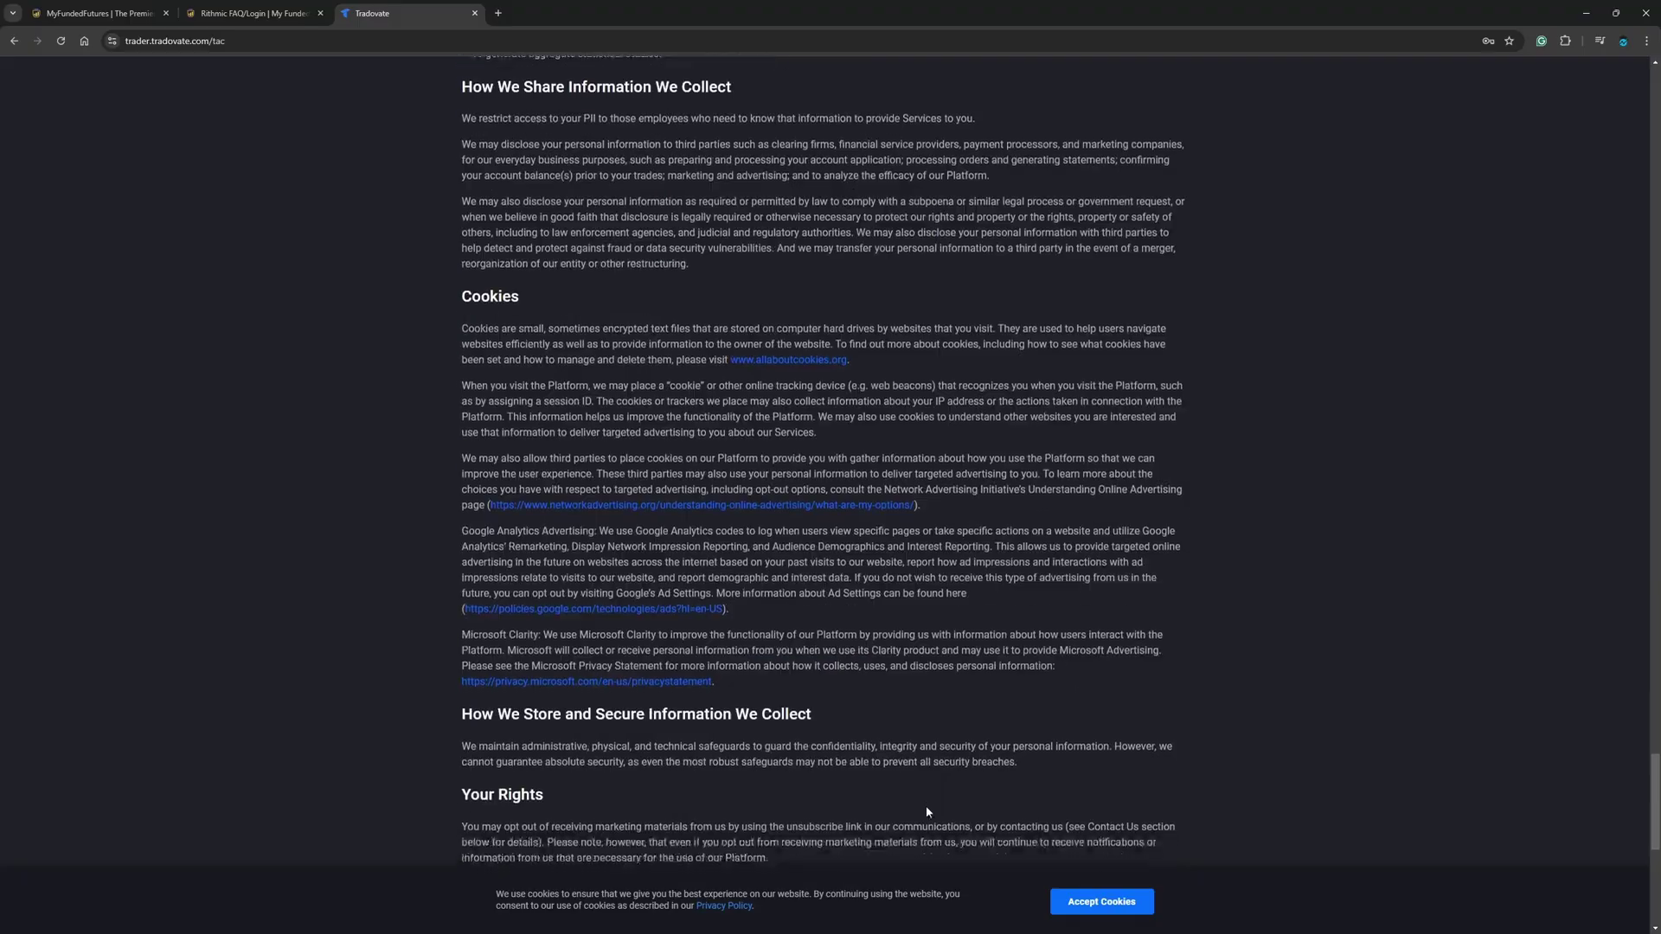
{"action": "scroll", "coordinate": [926, 811], "scroll_direction": "down", "scroll_amount": 8}
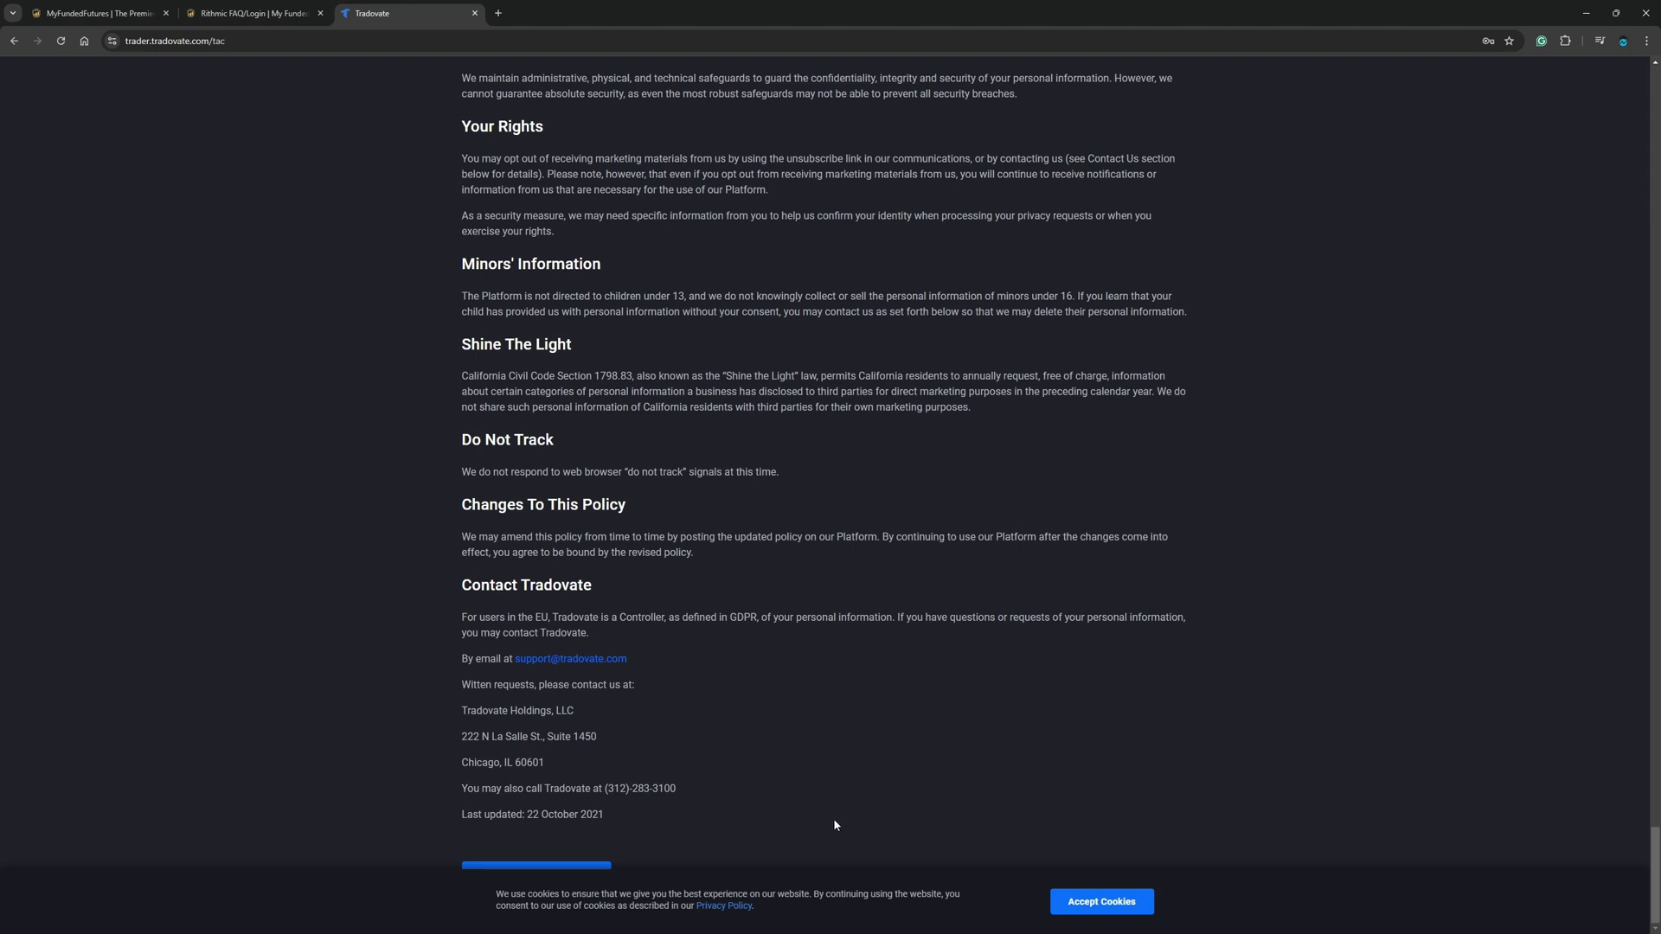
{"action": "left_click", "coordinate": [1097, 903]}
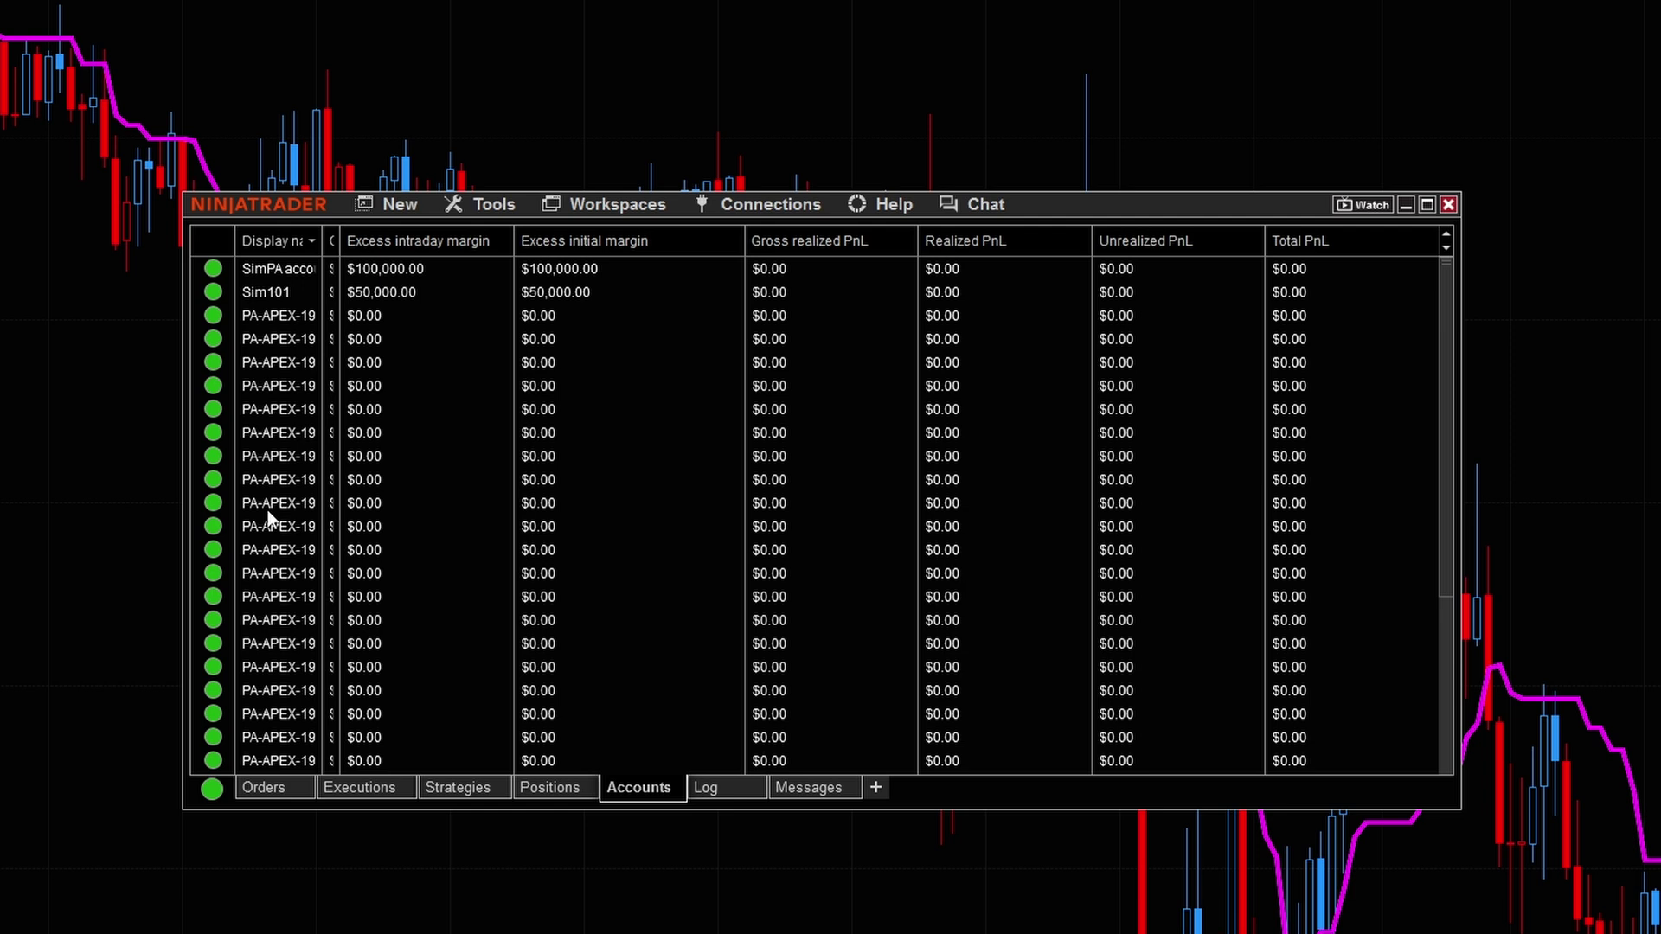
Step: Open the Connections menu in the Control Center
{"action": "left_click", "coordinate": [773, 208]}
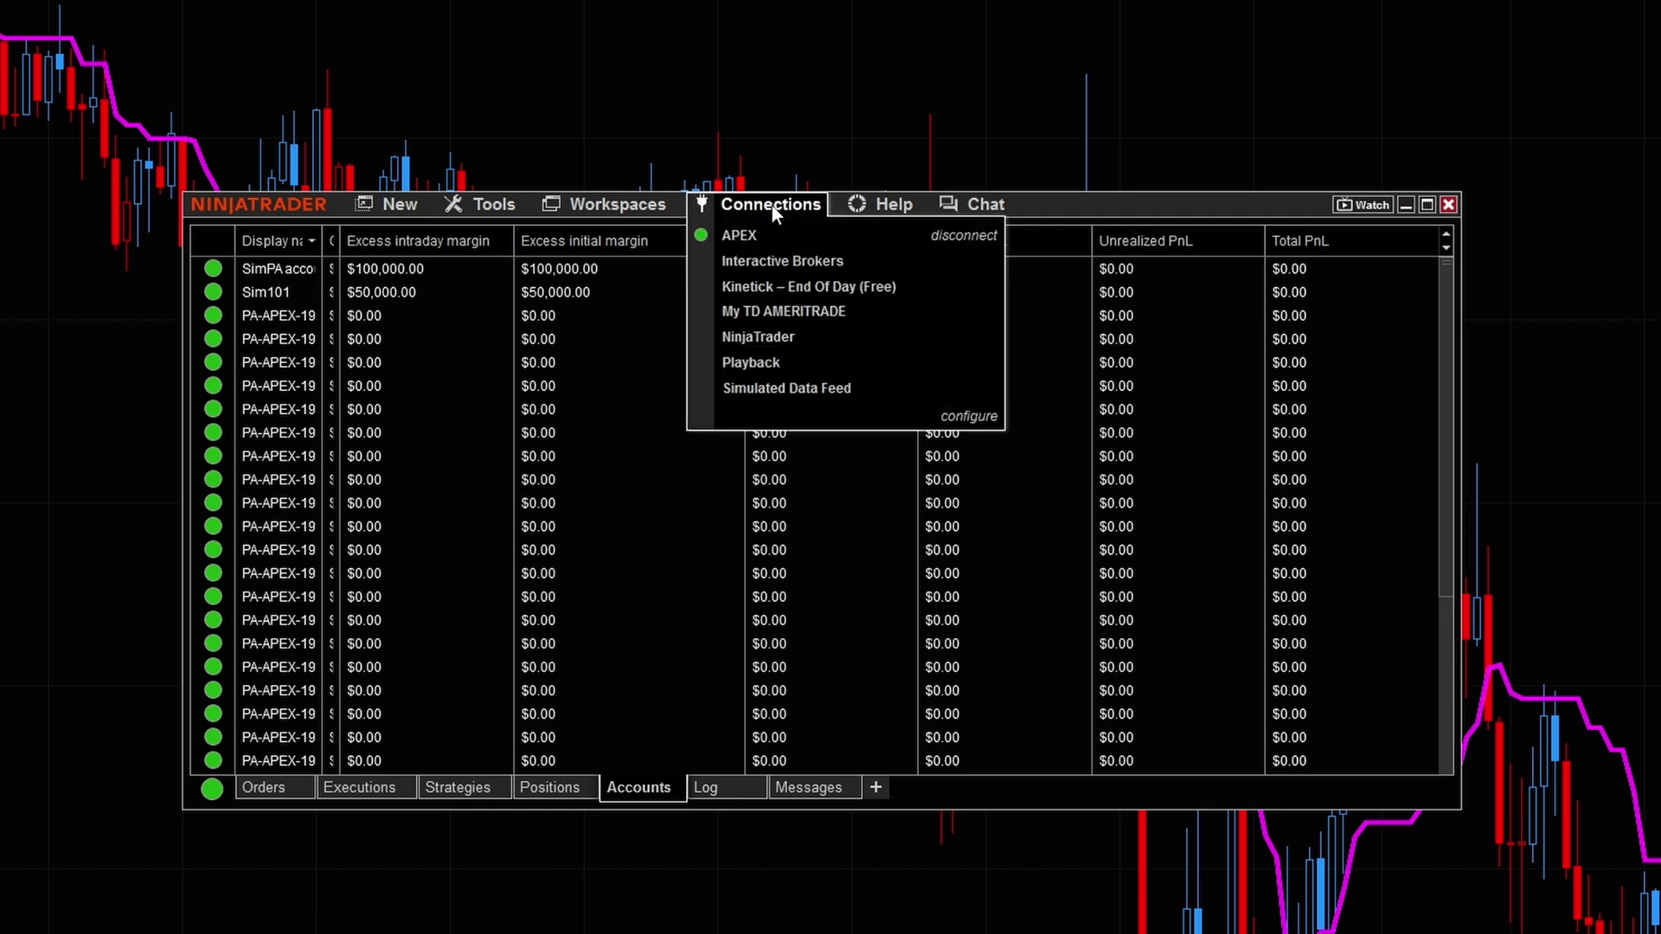
Step: Open connection configuration and add a NinjaTrader connection from Available
{"action": "left_click", "coordinate": [970, 418]}
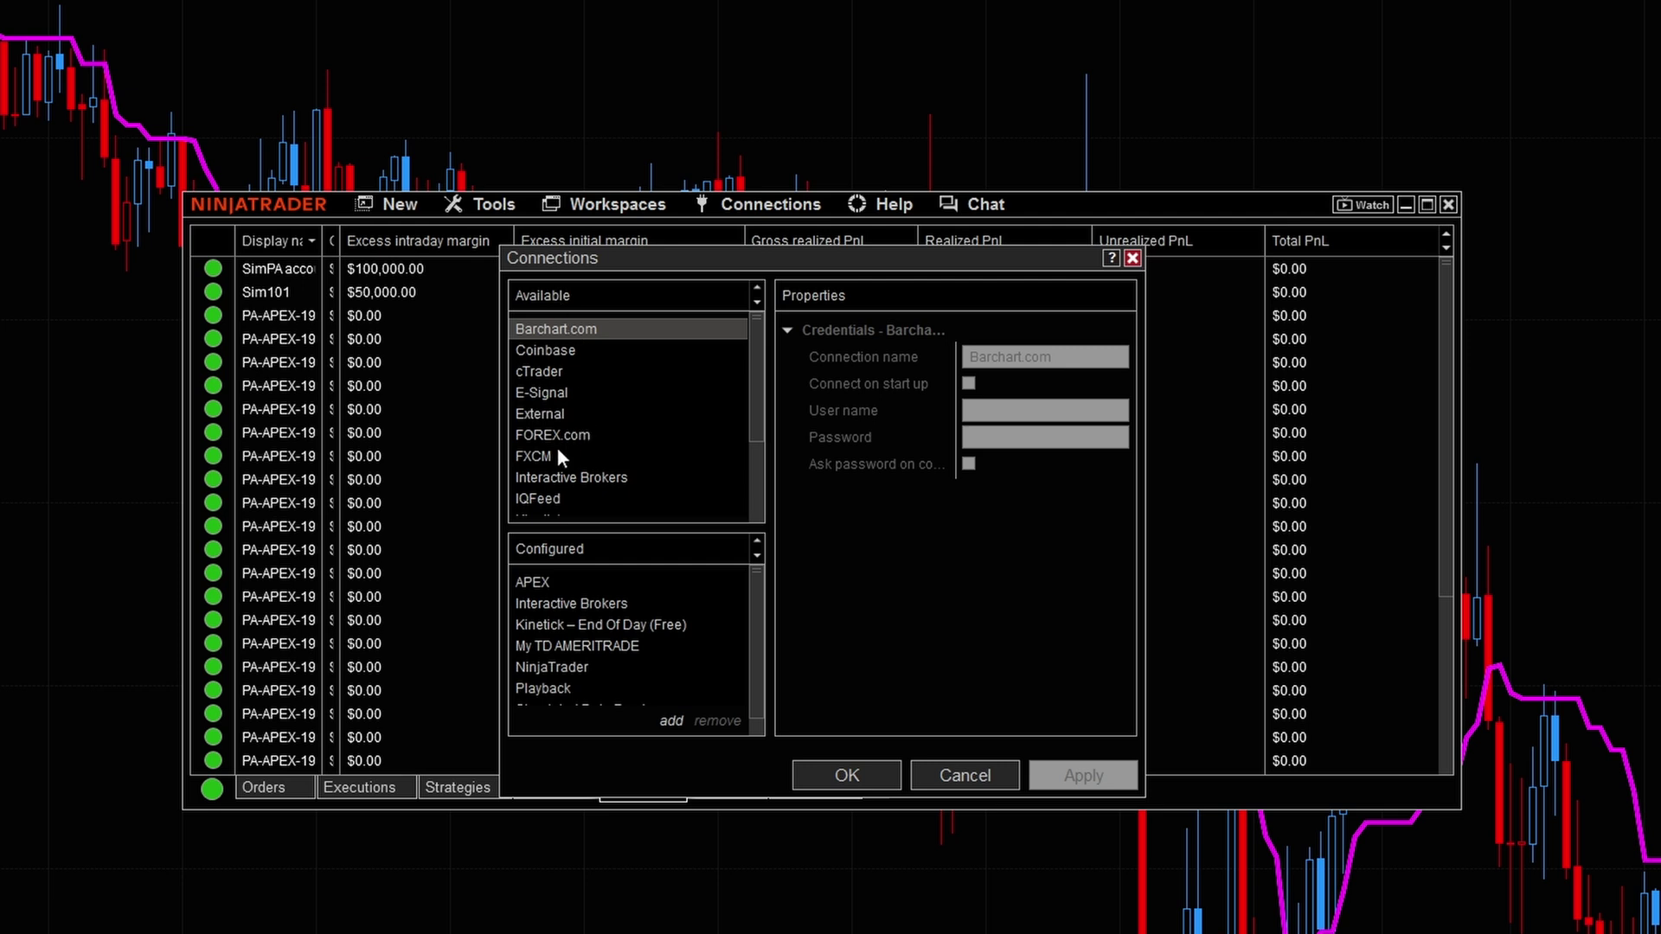
{"action": "scroll", "coordinate": [571, 457], "scroll_direction": "down", "scroll_amount": 2}
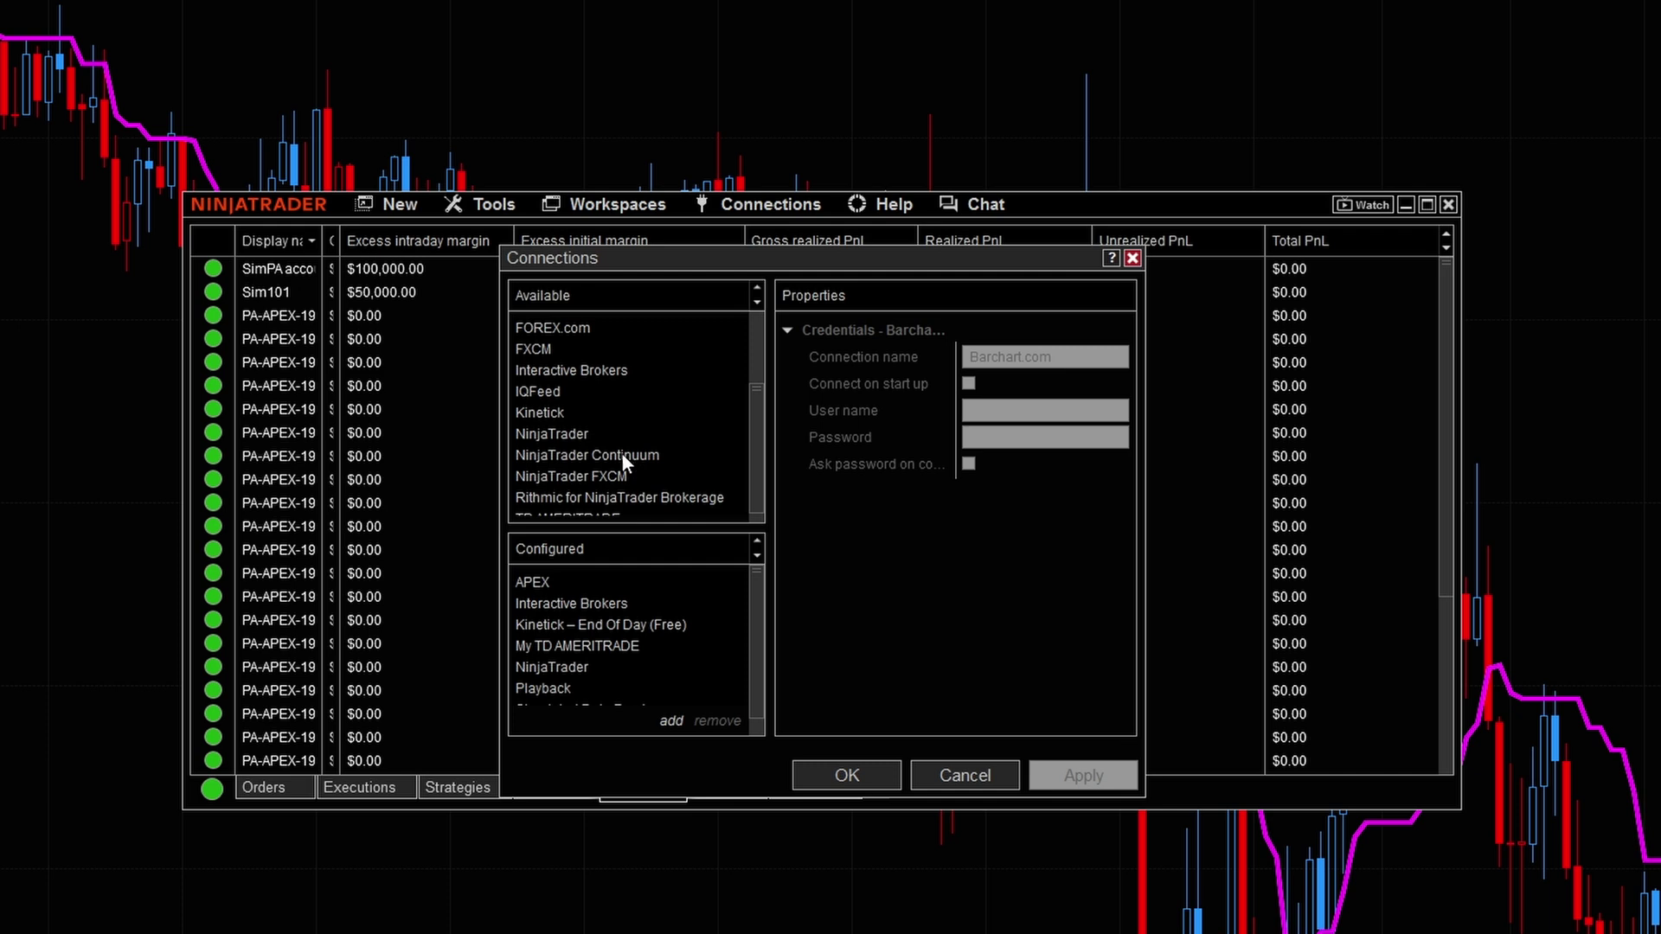
{"action": "double_click", "coordinate": [547, 436]}
Step: Name the connection MFF, enter the account user name and password, and save it
{"action": "left_click", "coordinate": [962, 364]}
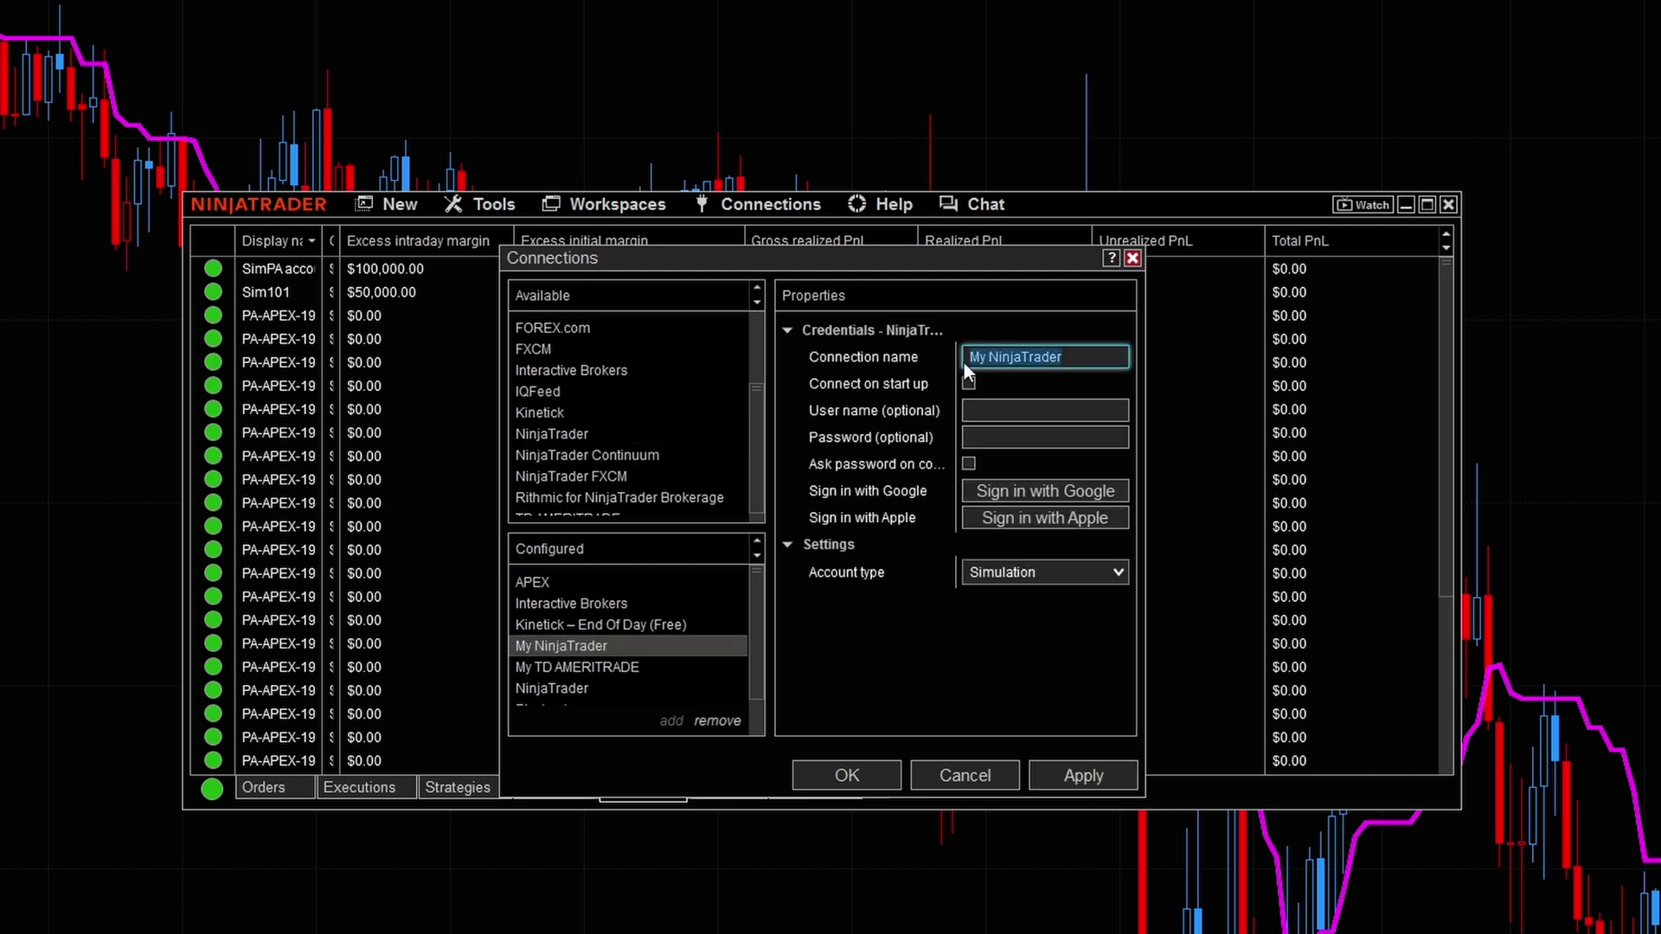
{"action": "type", "text": "MFF"}
{"action": "left_click", "coordinate": [990, 407]}
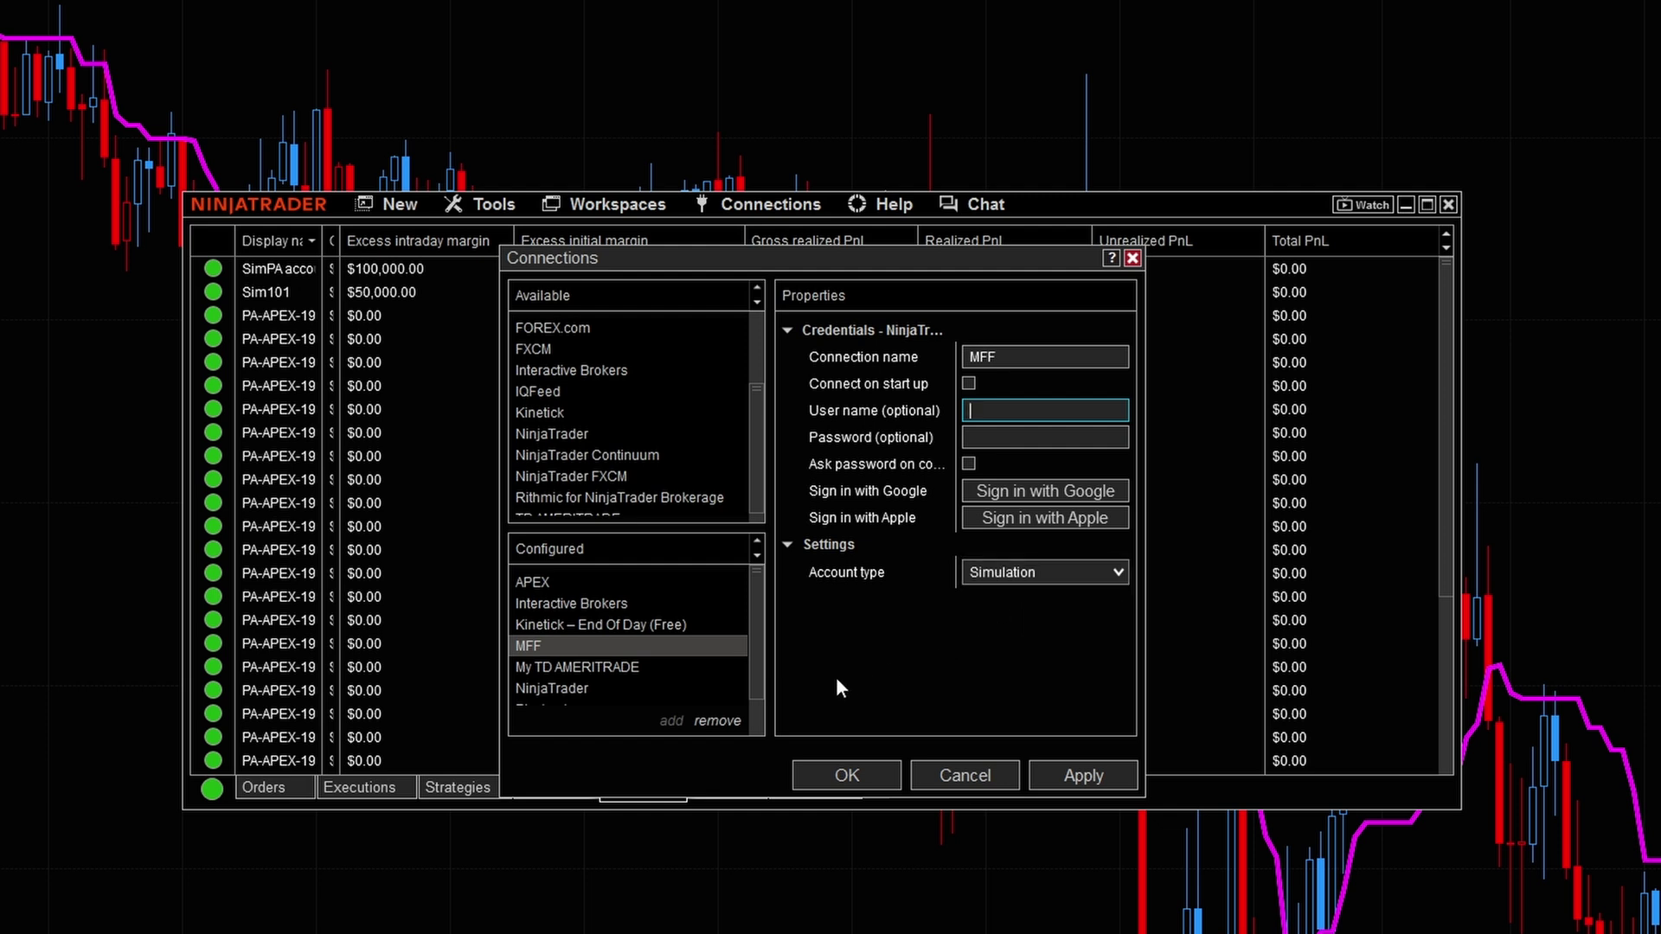
{"action": "key", "text": "ctrl+alt+a"}
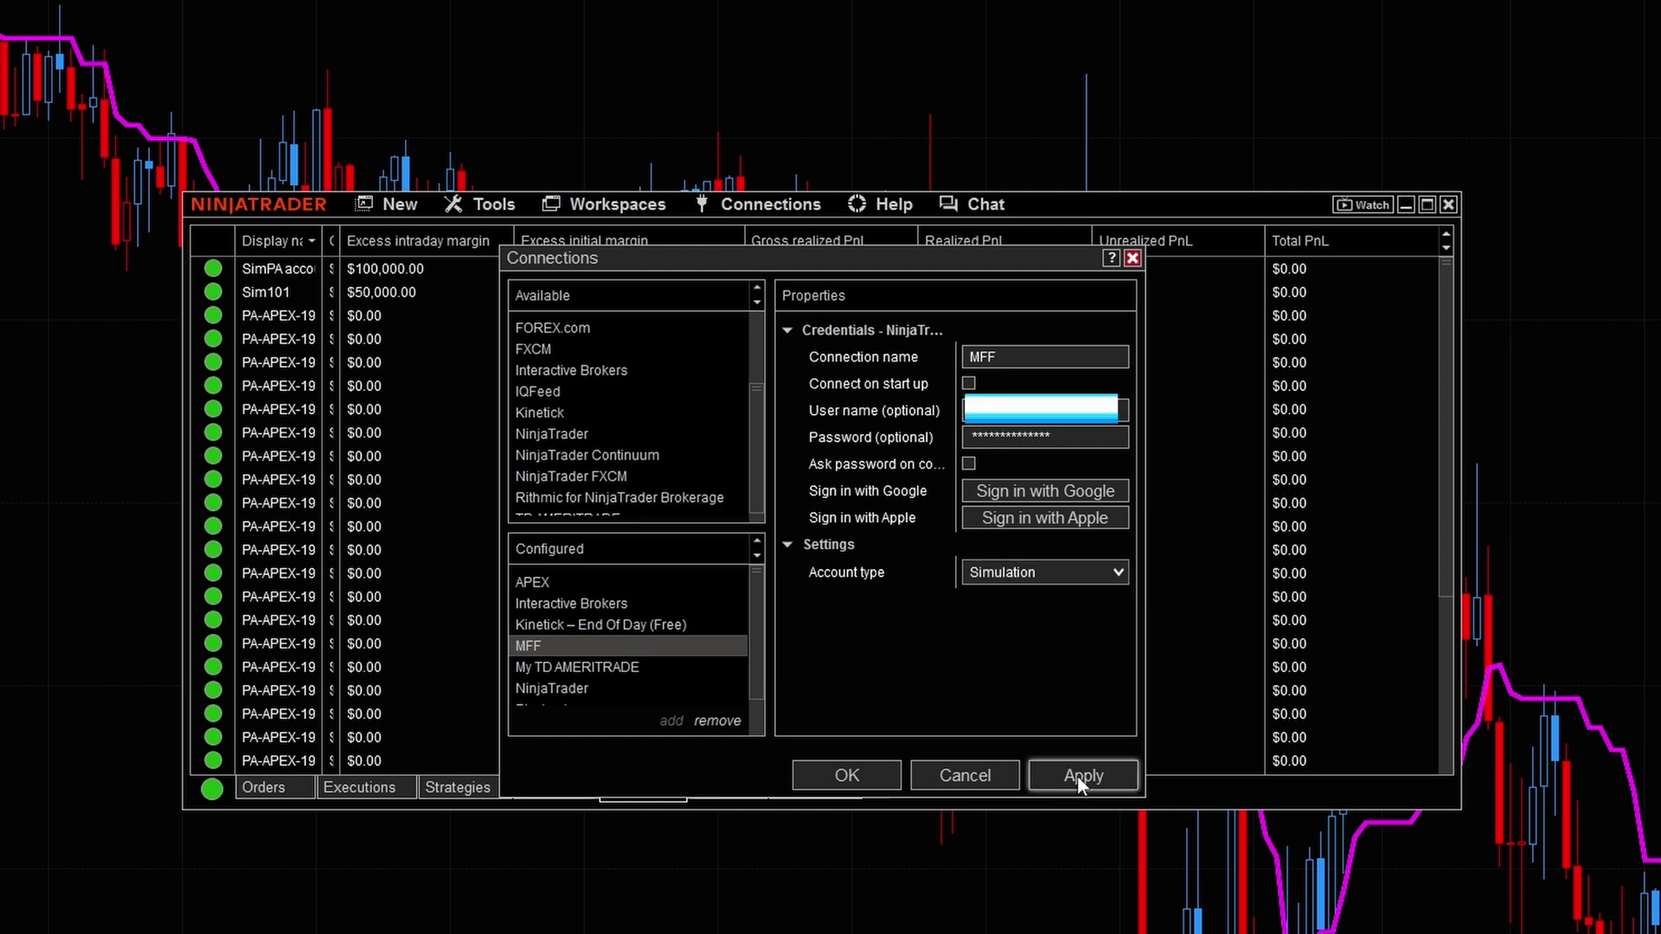
{"action": "left_click", "coordinate": [1077, 775]}
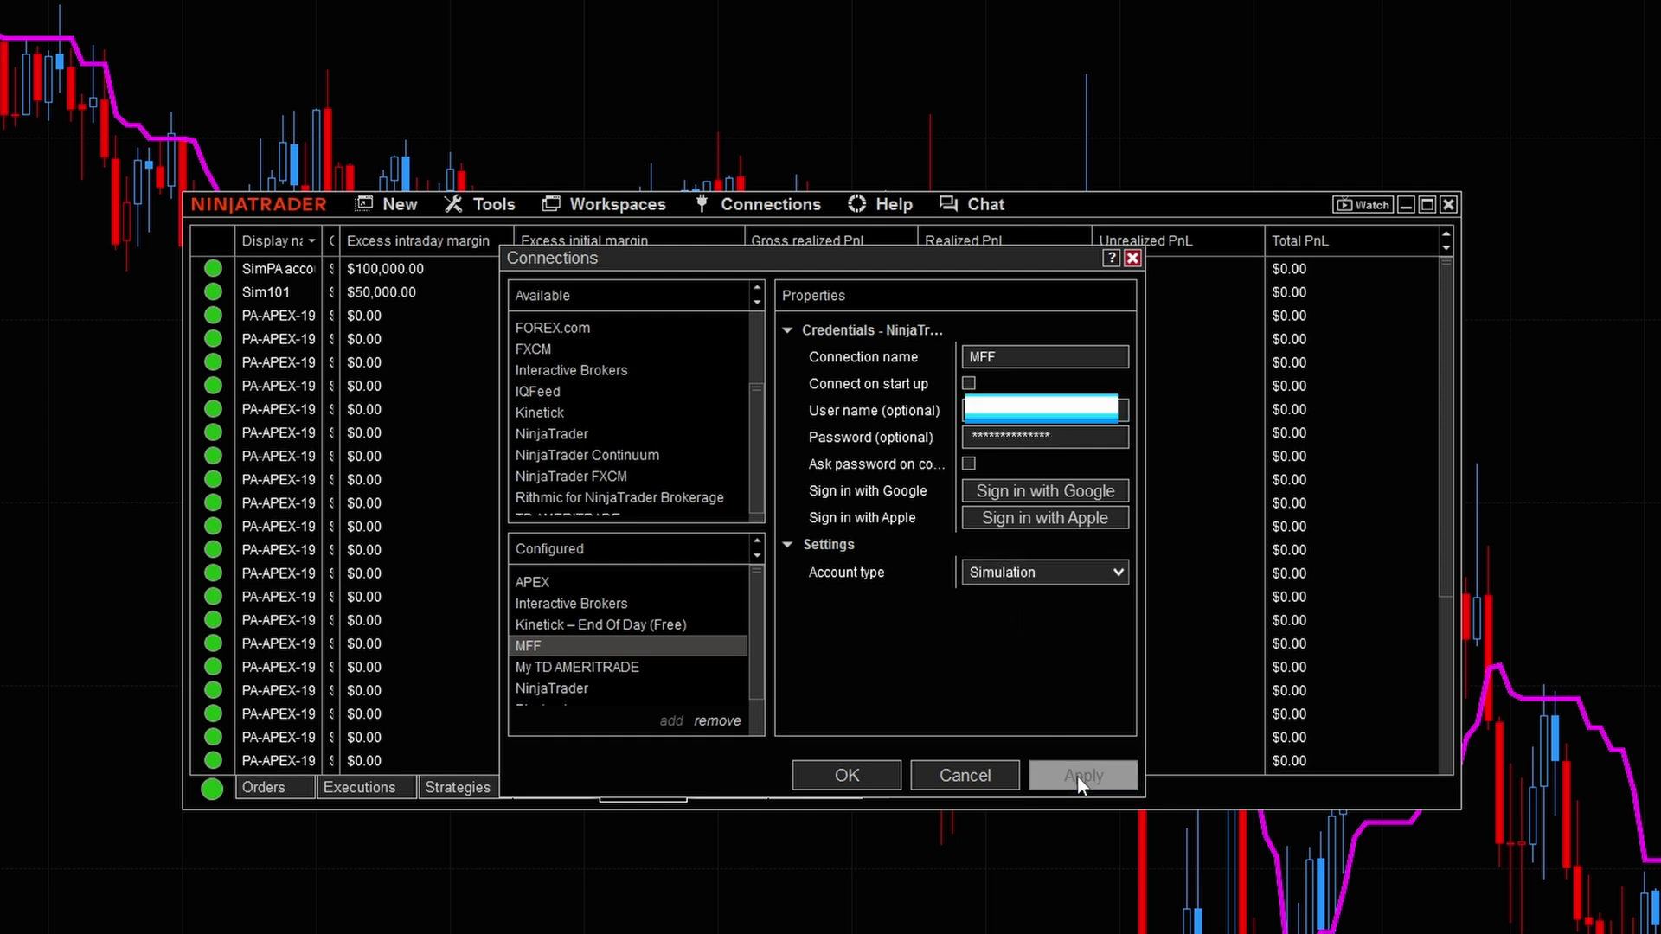
{"action": "left_click", "coordinate": [847, 775]}
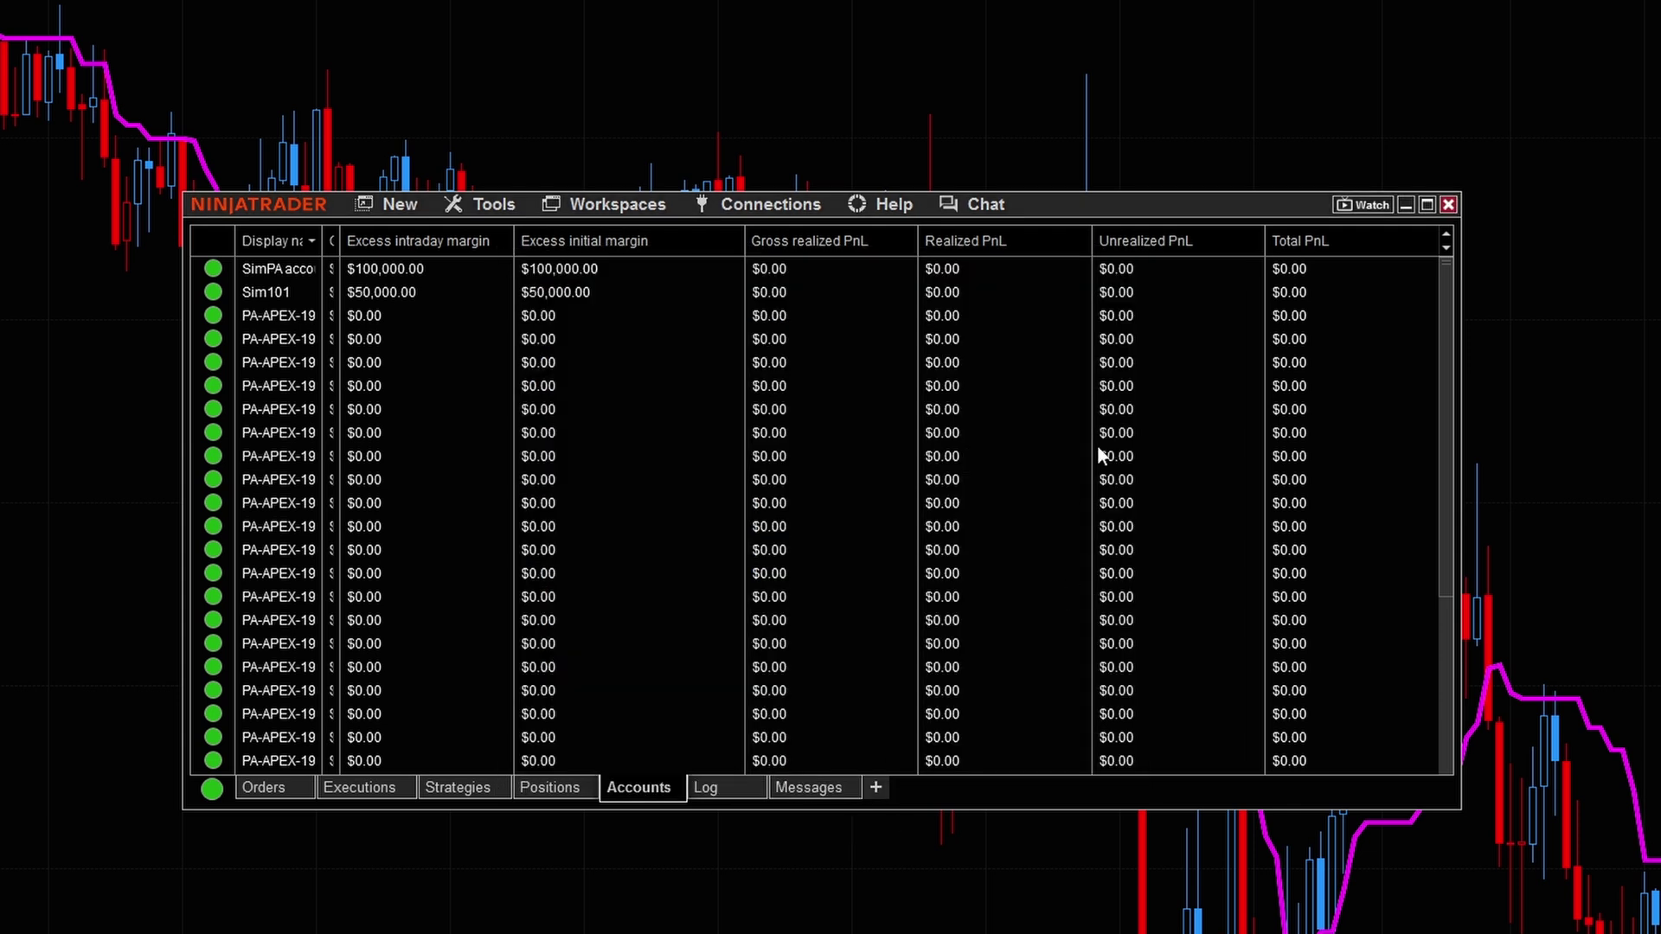
Step: Connect to MFF and confirm it shows connected alongside APEX
{"action": "left_click", "coordinate": [777, 205]}
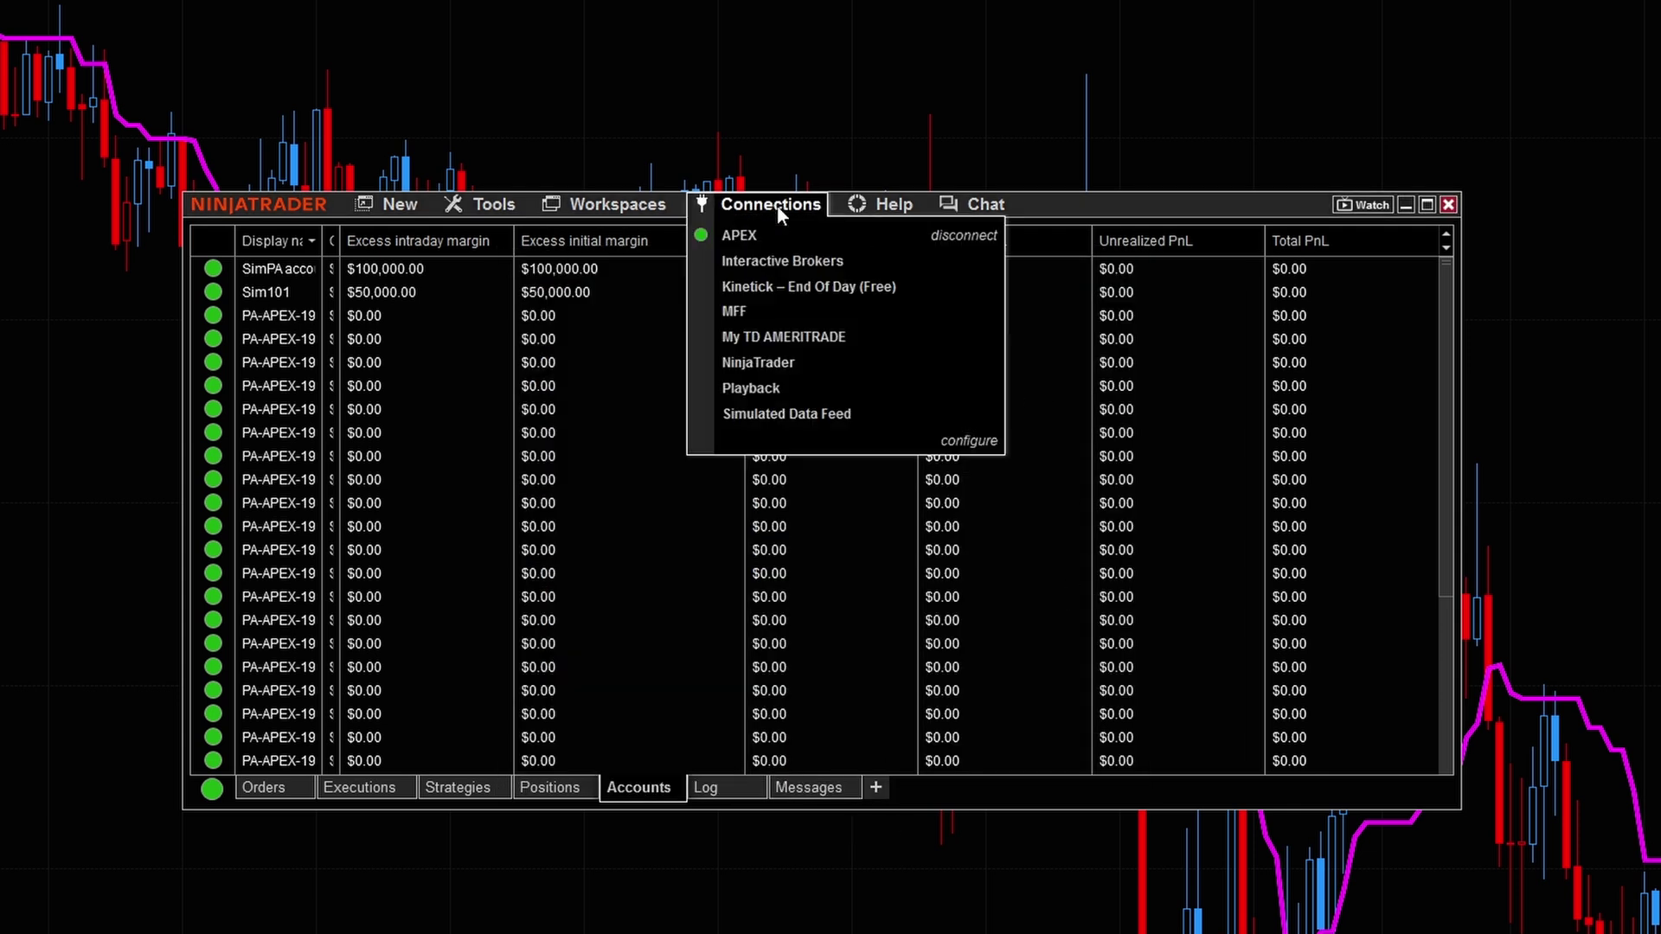
{"action": "left_click", "coordinate": [749, 315]}
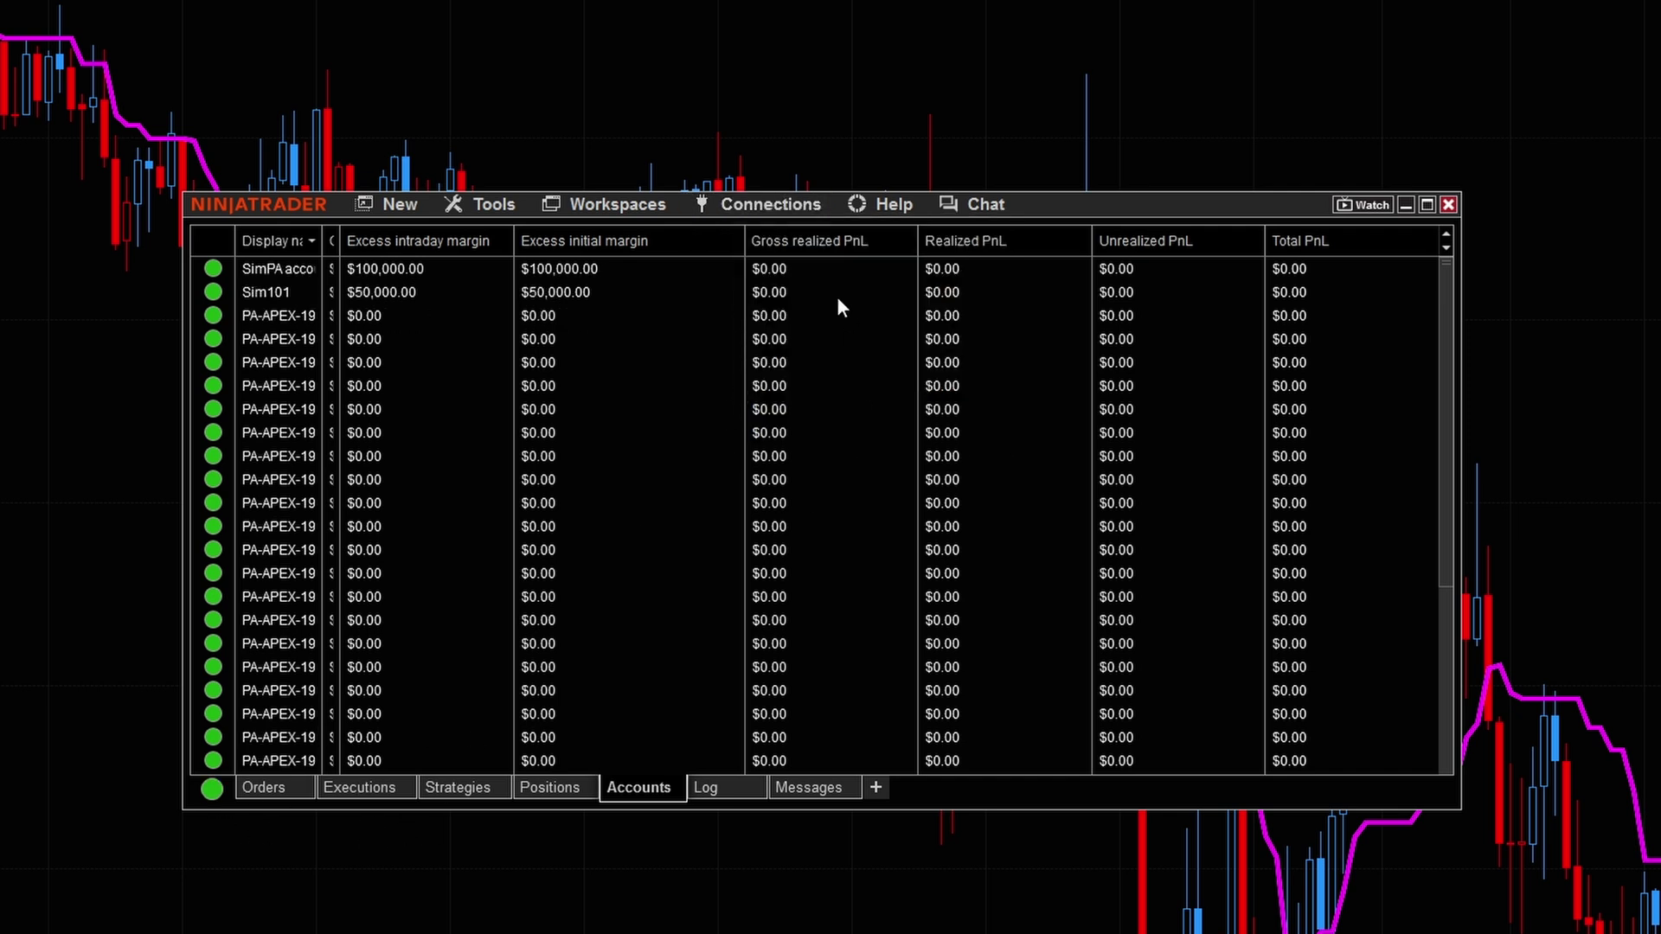
{"action": "left_click", "coordinate": [766, 204]}
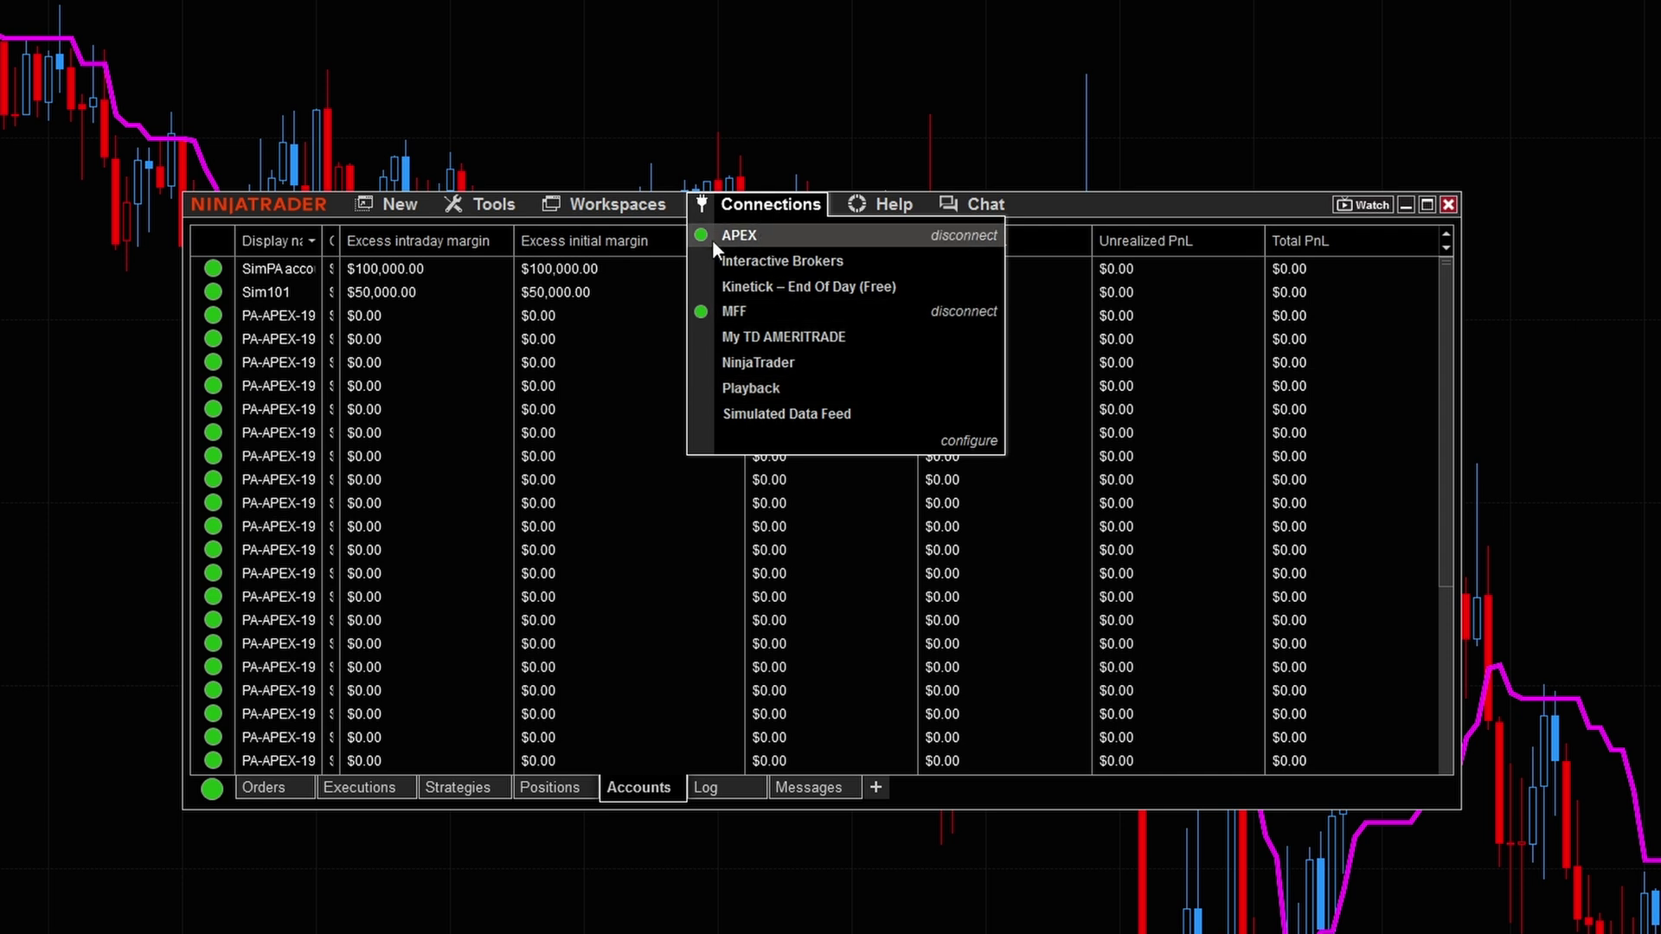